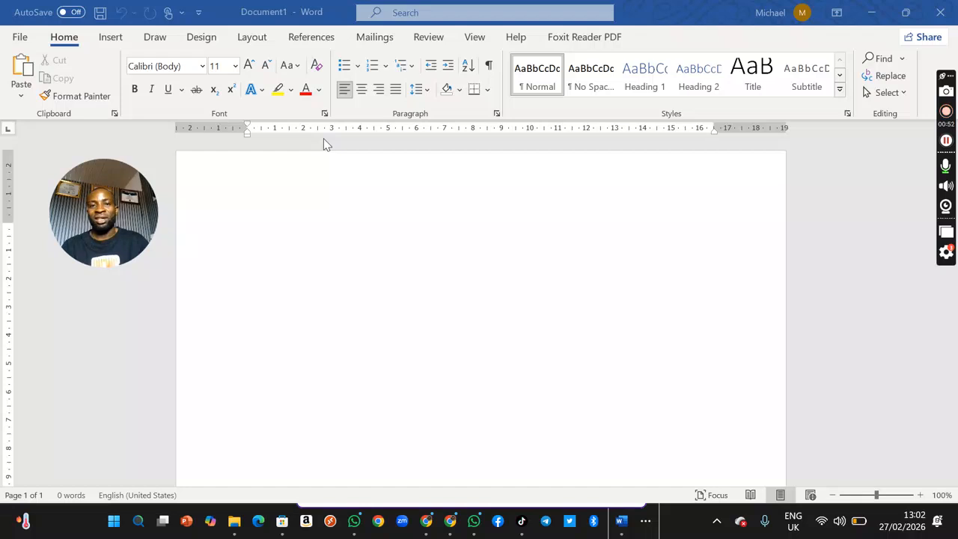
Step: Minimise the blank Word document and look for the Word app among the Start menu's pinned apps
left_click(871, 12)
left_click(632, 7)
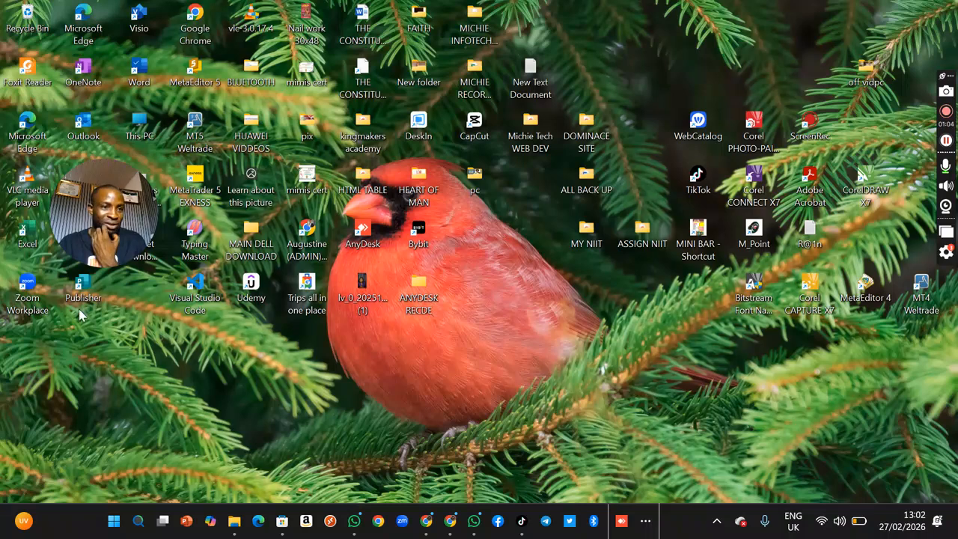
left_click(118, 522)
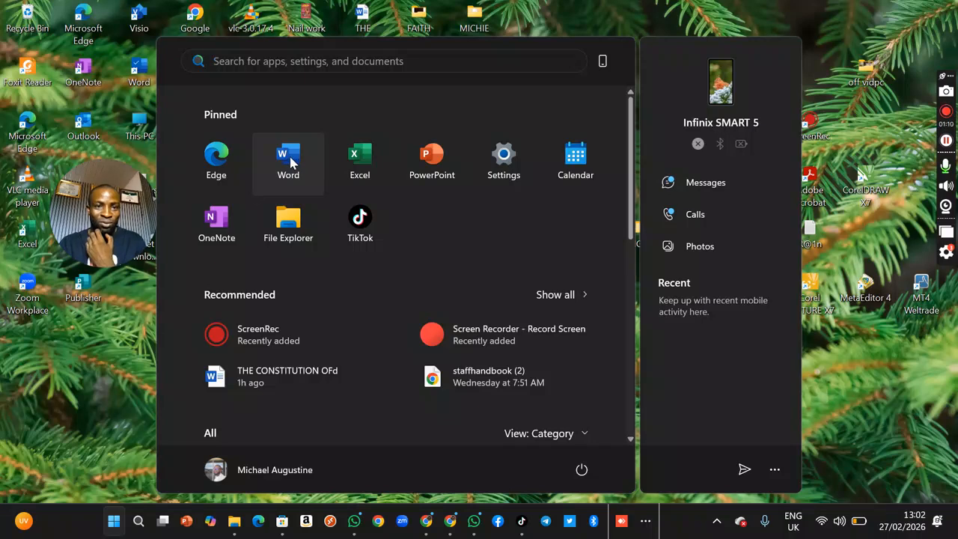
left_click(890, 336)
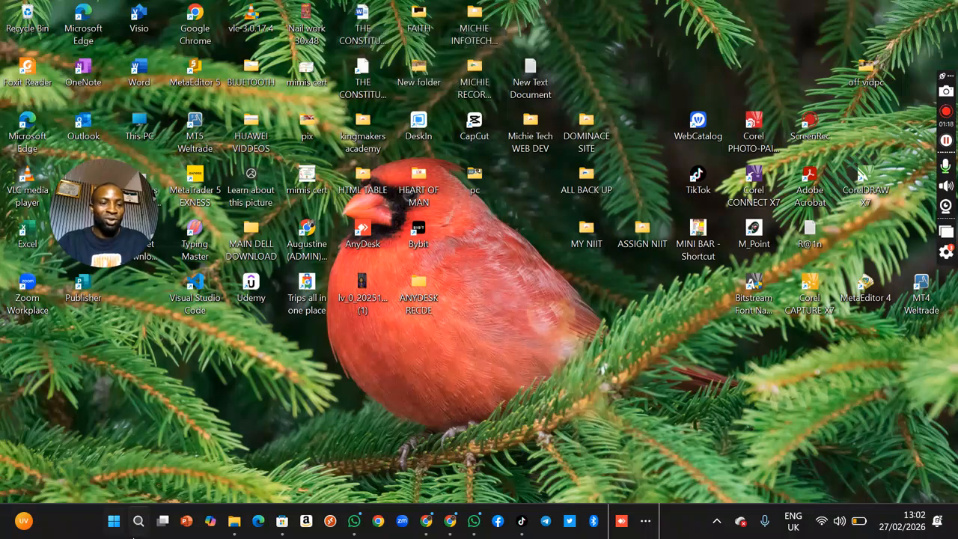
Step: Search Windows for "word" and bring the already open blank Word document back on screen
left_click(138, 521)
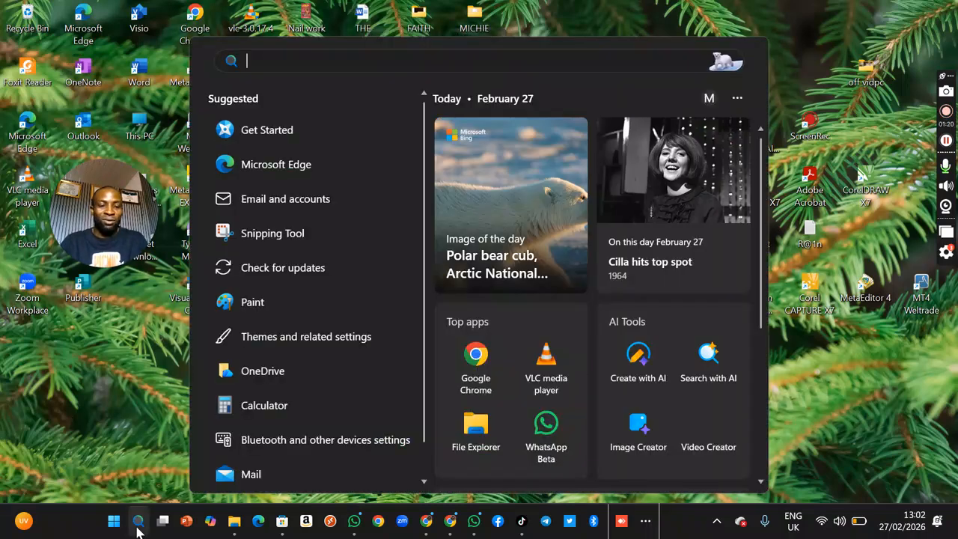
type("word")
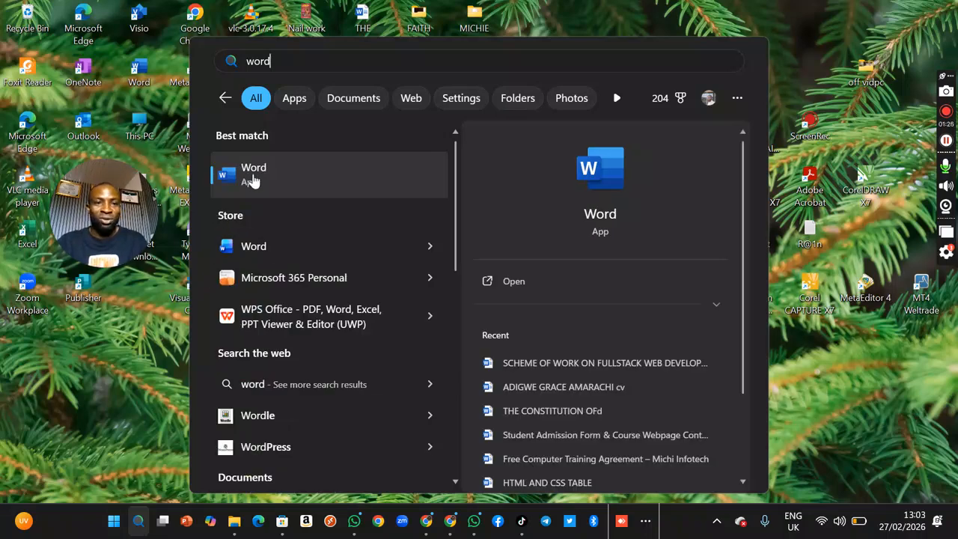
left_click(792, 69)
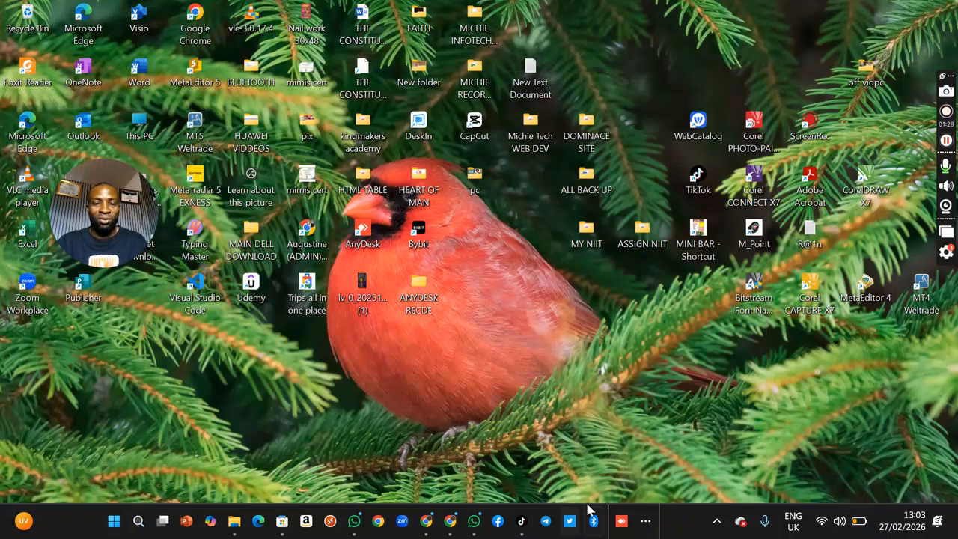
left_click(646, 521)
left_click(636, 476)
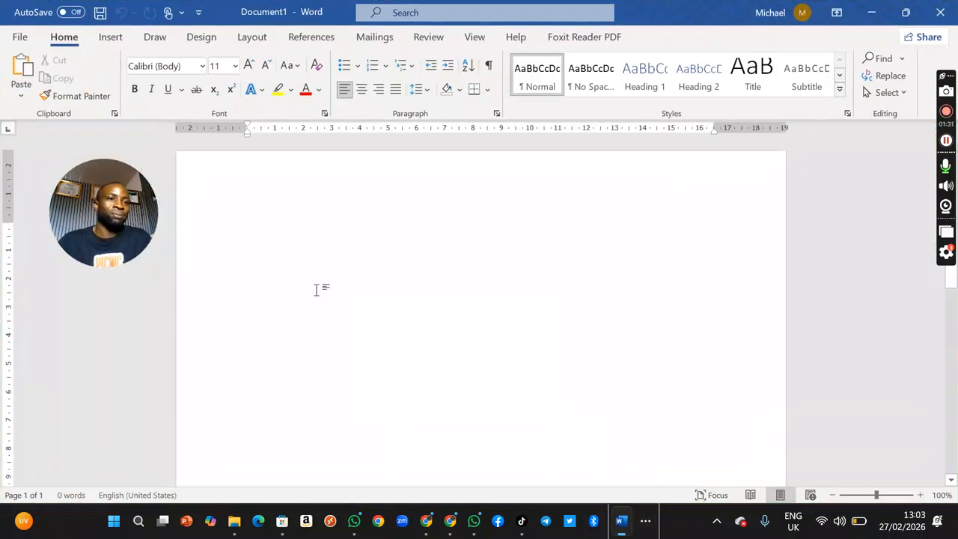
Step: Examine the file start page and the document's Info page, and return to the blank page
left_click(20, 37)
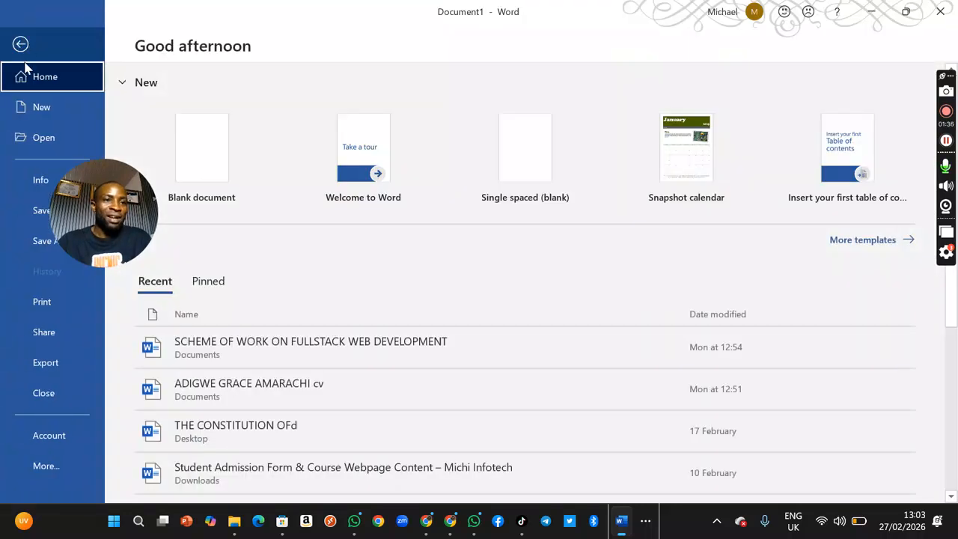
left_click_drag(118, 158, 876, 12)
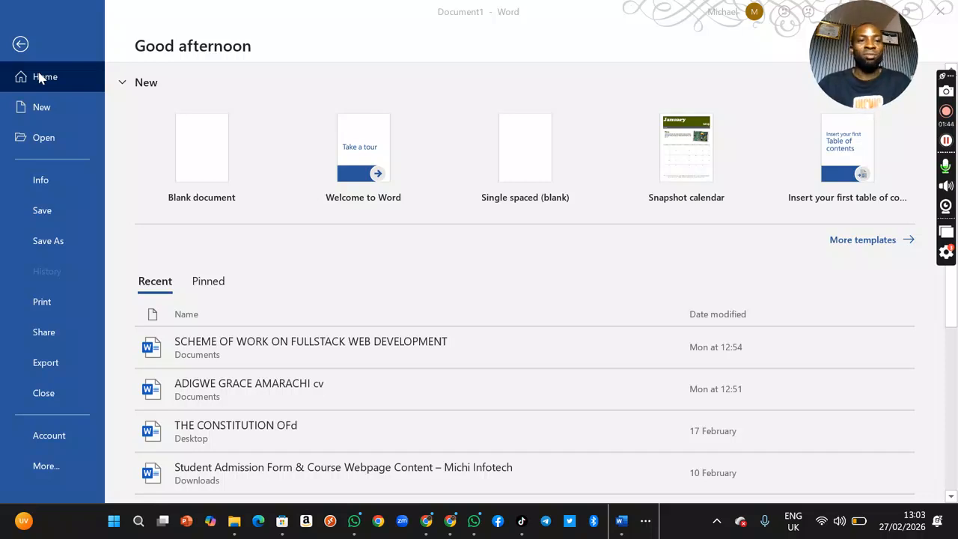
left_click(42, 112)
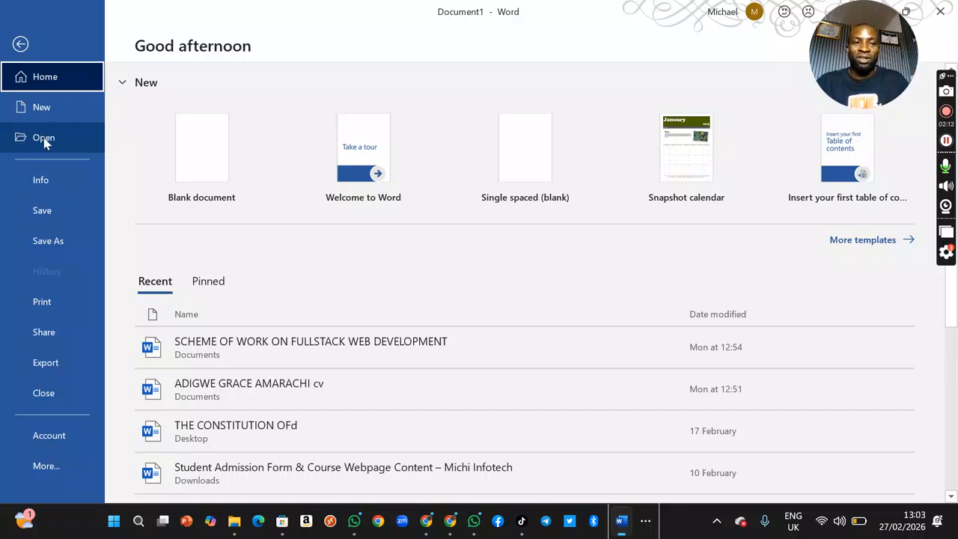
left_click(43, 183)
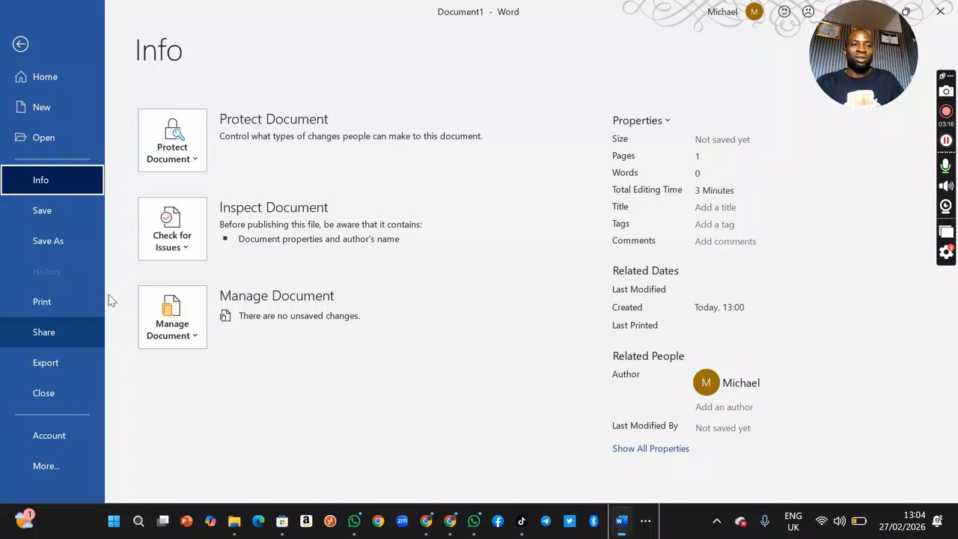
left_click(26, 42)
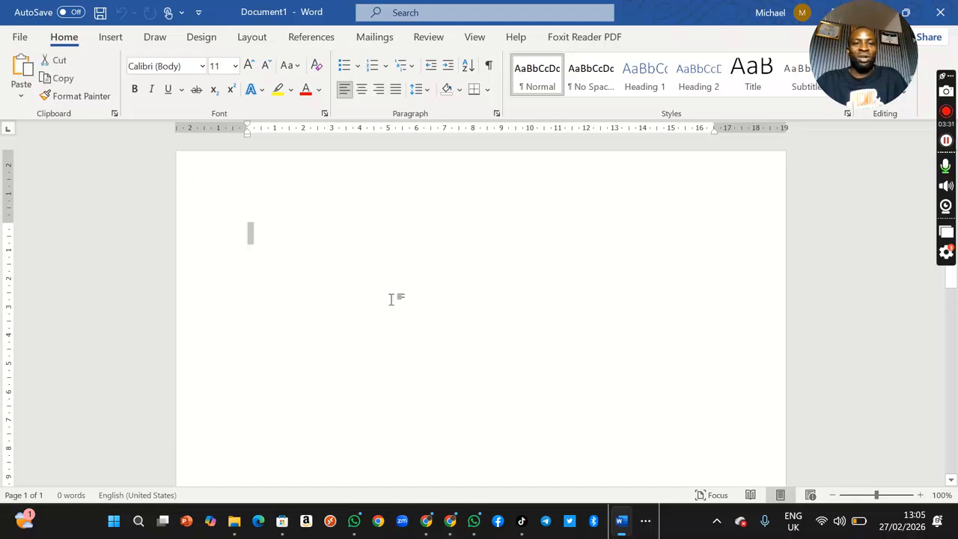
left_click(403, 337)
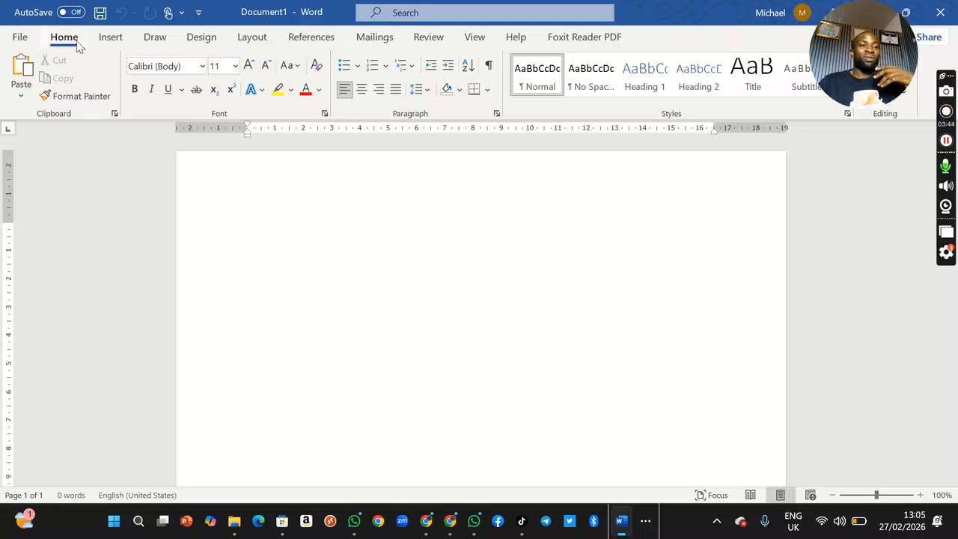
Step: Look through the Insert, Draw, Design, Layout, References, Mailings and Review commands, and return to the Home commands
left_click(109, 42)
left_click(62, 39)
left_click(113, 39)
left_click(155, 38)
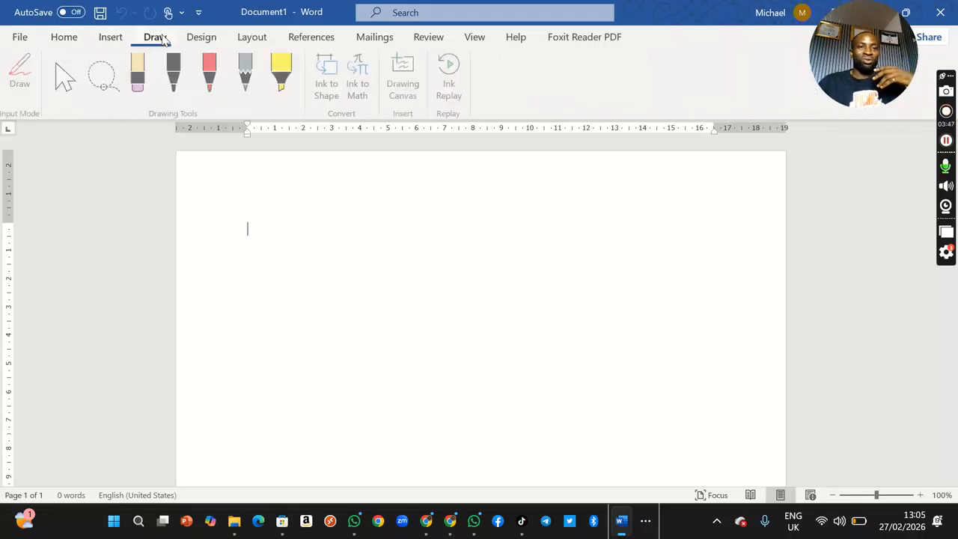
left_click(198, 38)
left_click(253, 39)
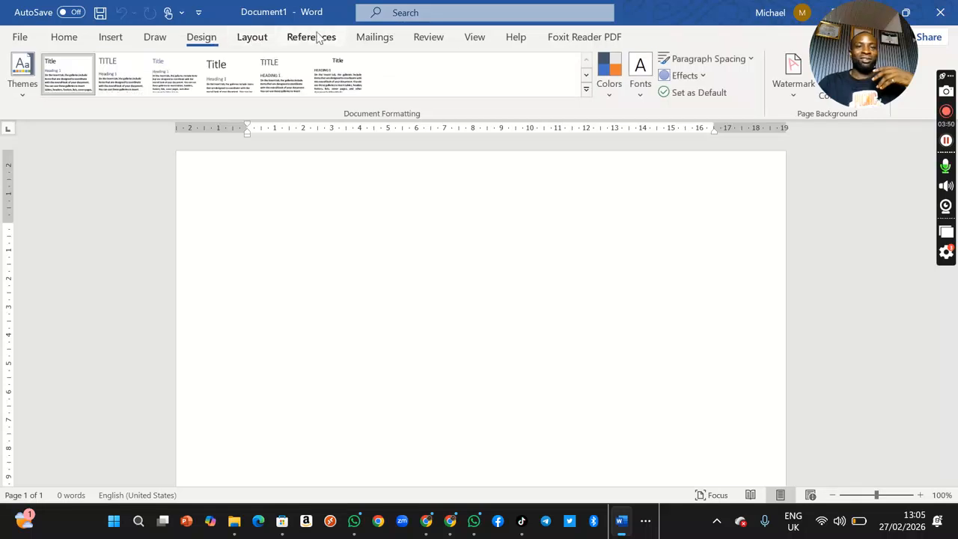
left_click(314, 37)
left_click(375, 39)
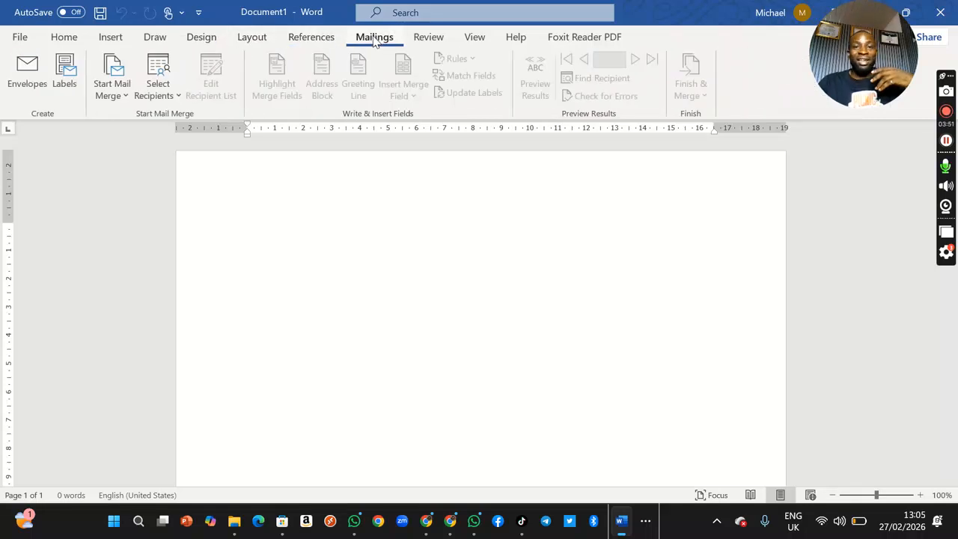
left_click(427, 37)
left_click(64, 37)
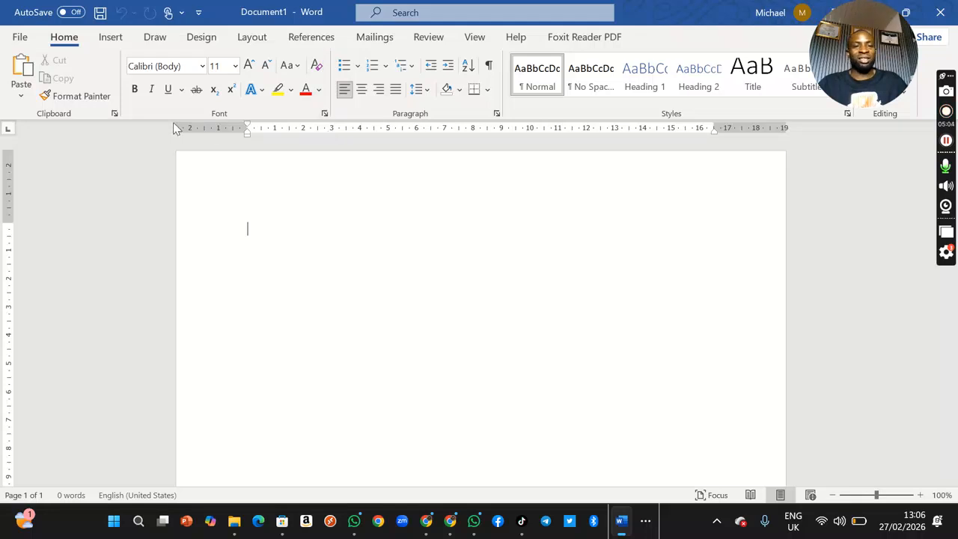
left_click(317, 67)
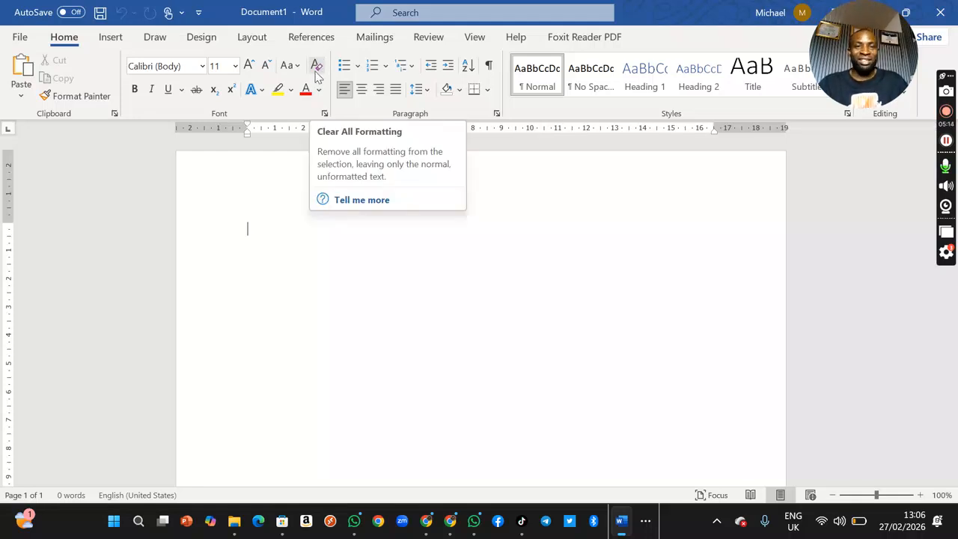
left_click(318, 67)
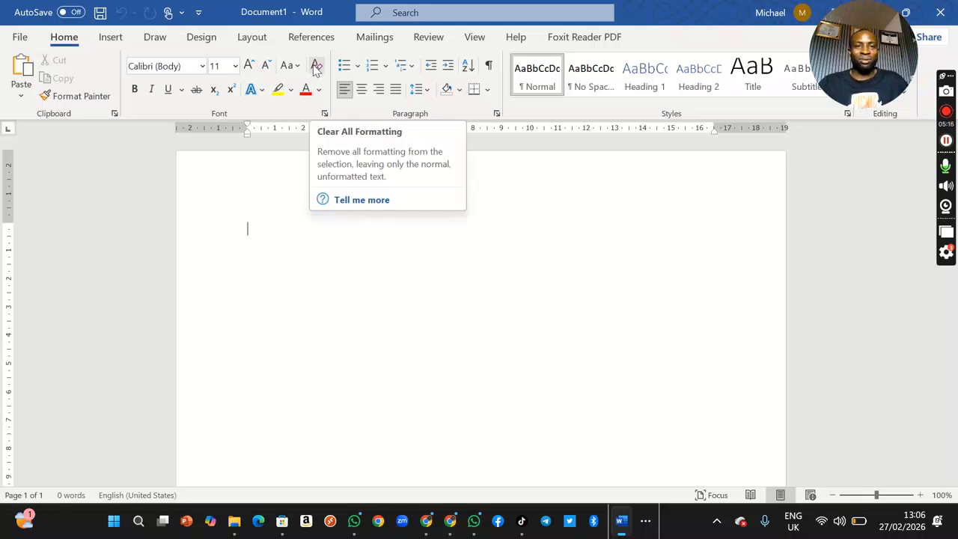
left_click(318, 68)
left_click(318, 68)
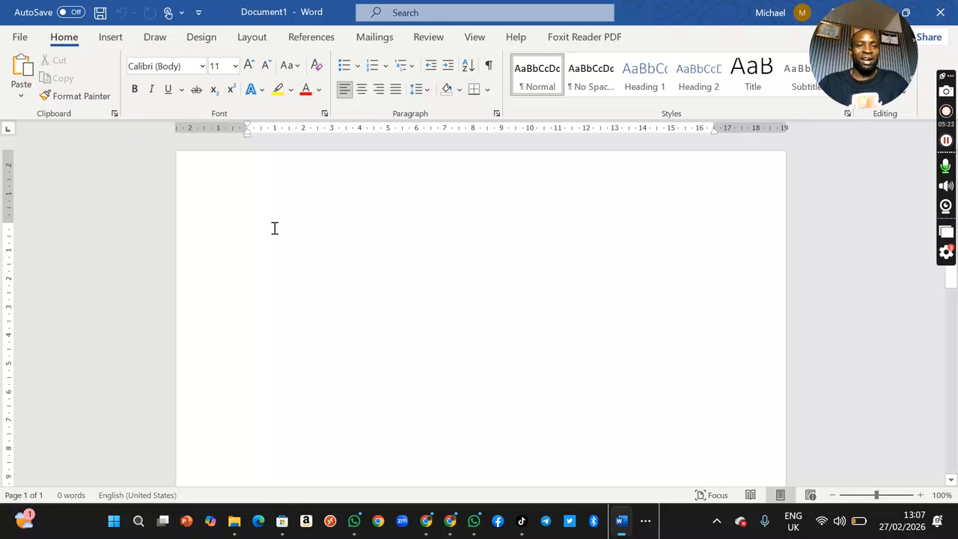
Step: Write "home" on the first line of the page and colour the word red
type("home")
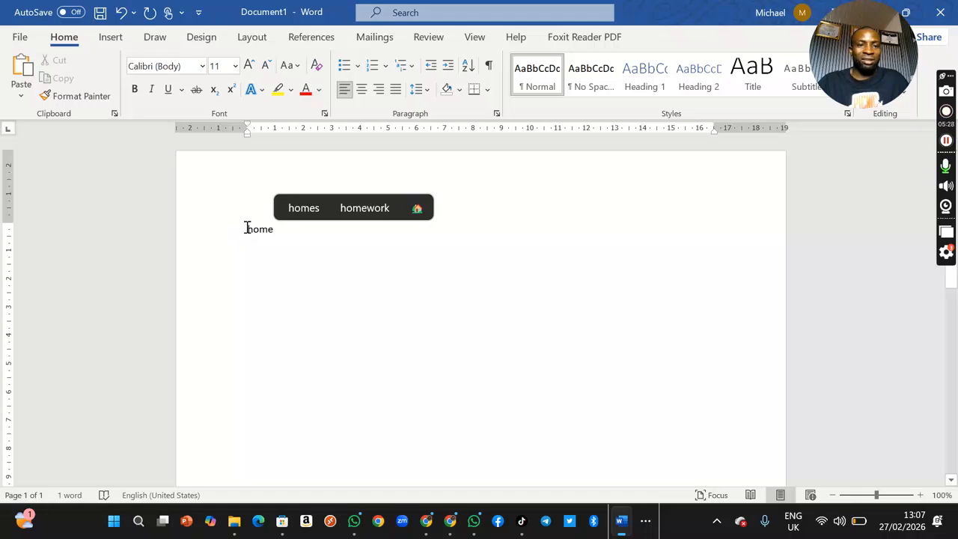
left_click_drag(248, 228, 295, 229)
left_click(320, 90)
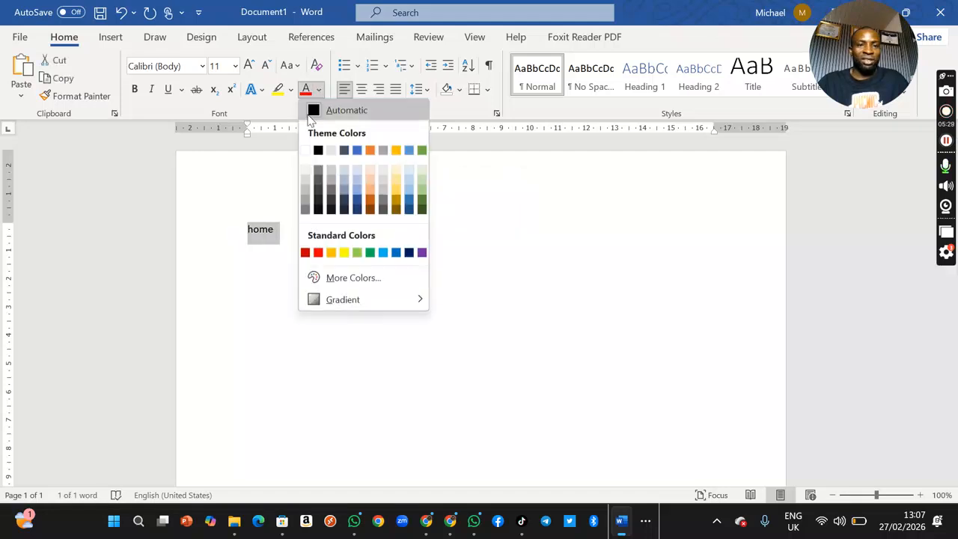
left_click(319, 253)
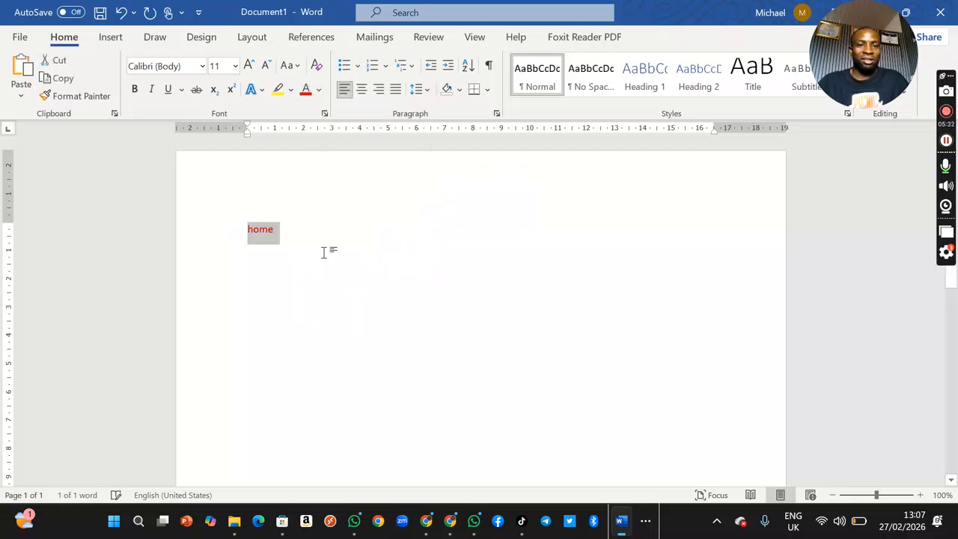
Step: Apply a turquoise text highlight to the word "home"
left_click(291, 90)
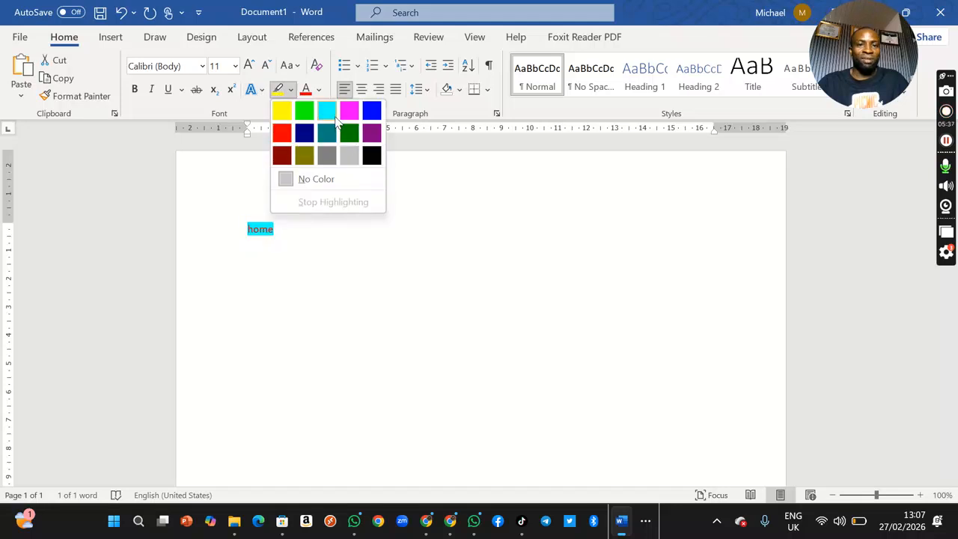
left_click(327, 111)
left_click(224, 285)
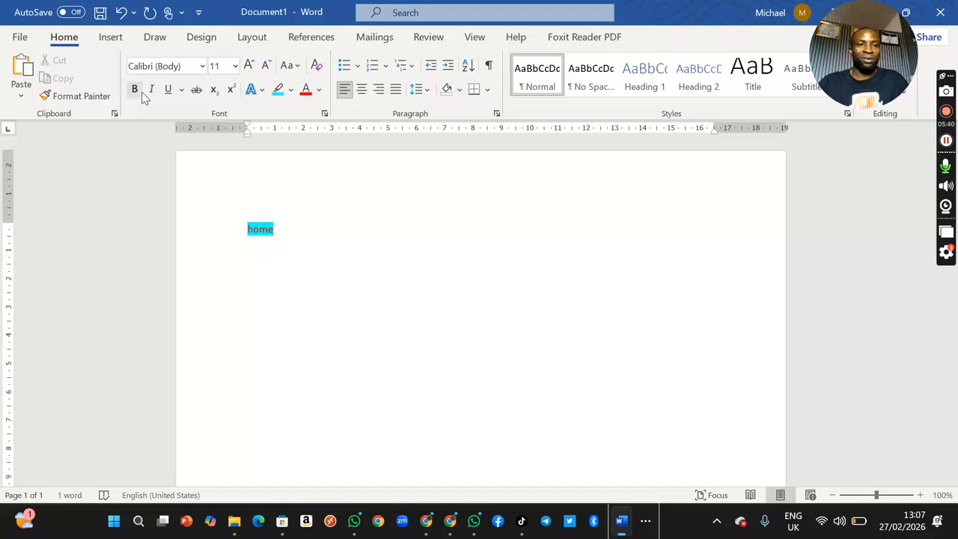
Step: Make the word "home" bold and set its font to Arial Black
left_click(191, 66)
left_click(203, 66)
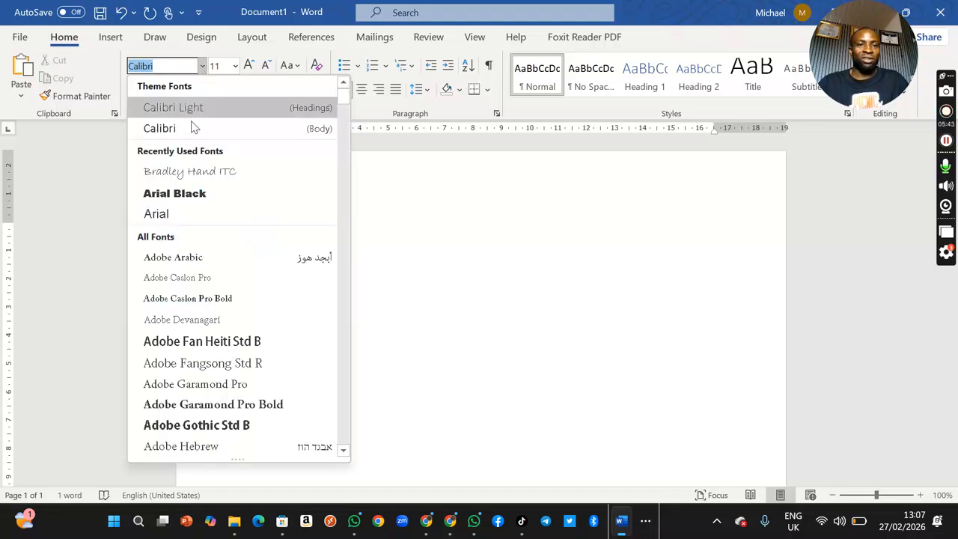
left_click(176, 193)
left_click_drag(278, 230, 244, 229)
left_click(135, 89)
left_click(202, 66)
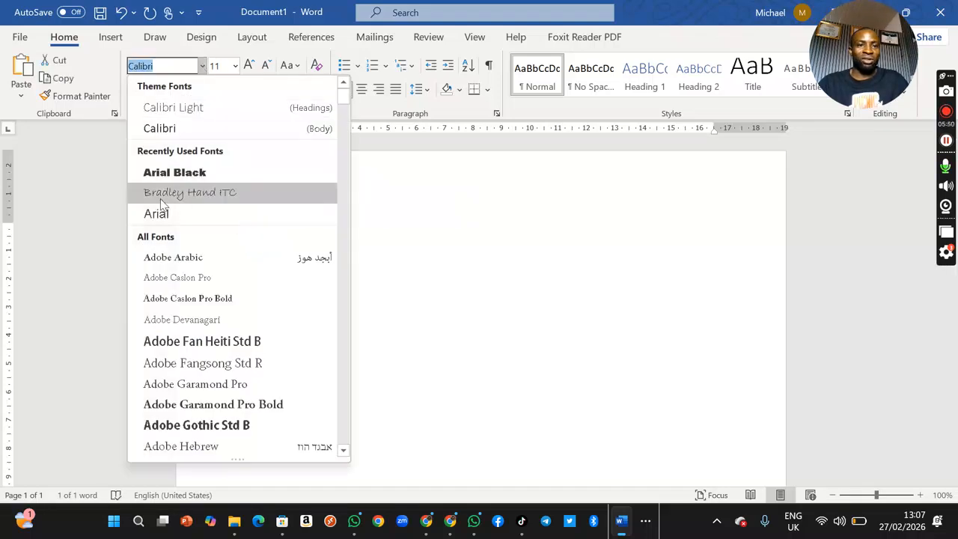
left_click(214, 173)
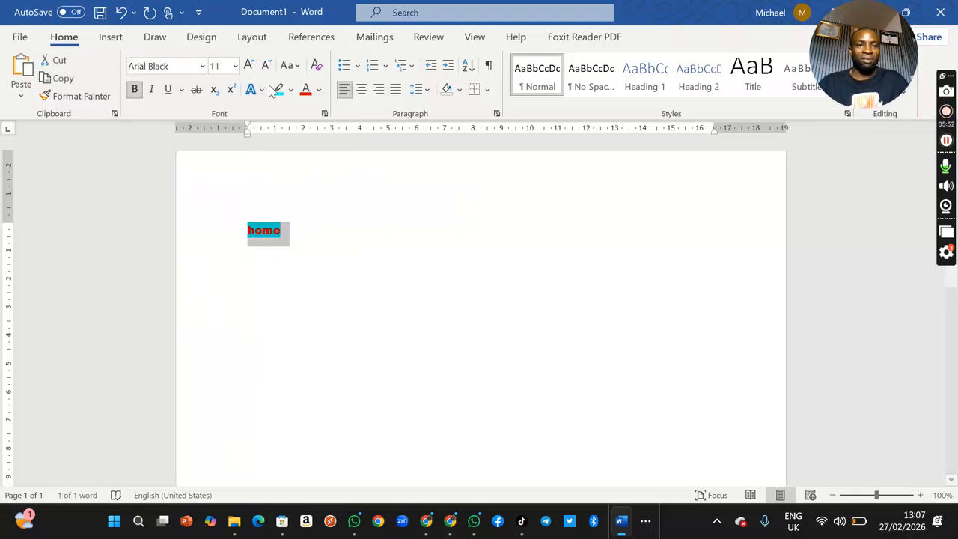
Step: Enlarge the word "home" to 26 pt and make it underlined and italic
left_click(249, 66)
left_click(249, 66)
left_click(250, 66)
left_click(249, 65)
left_click(249, 66)
left_click(249, 66)
left_click(250, 66)
left_click(249, 66)
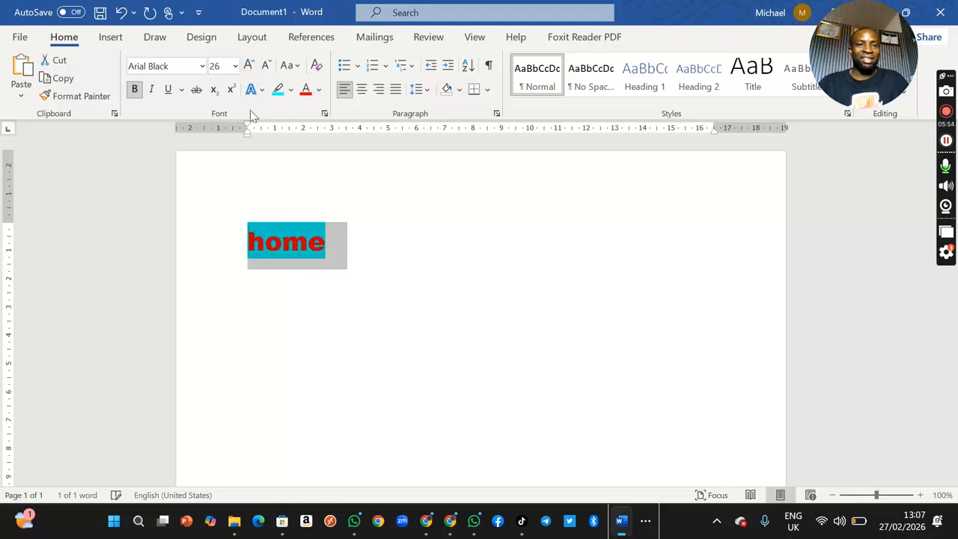
left_click(168, 89)
left_click(151, 89)
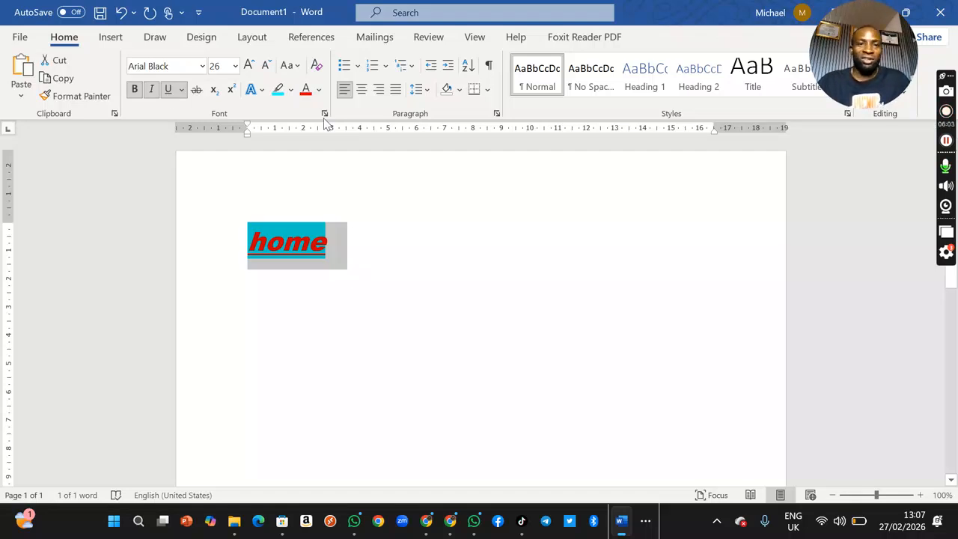
Step: Clear all formatting from the selected word "home"
left_click(316, 66)
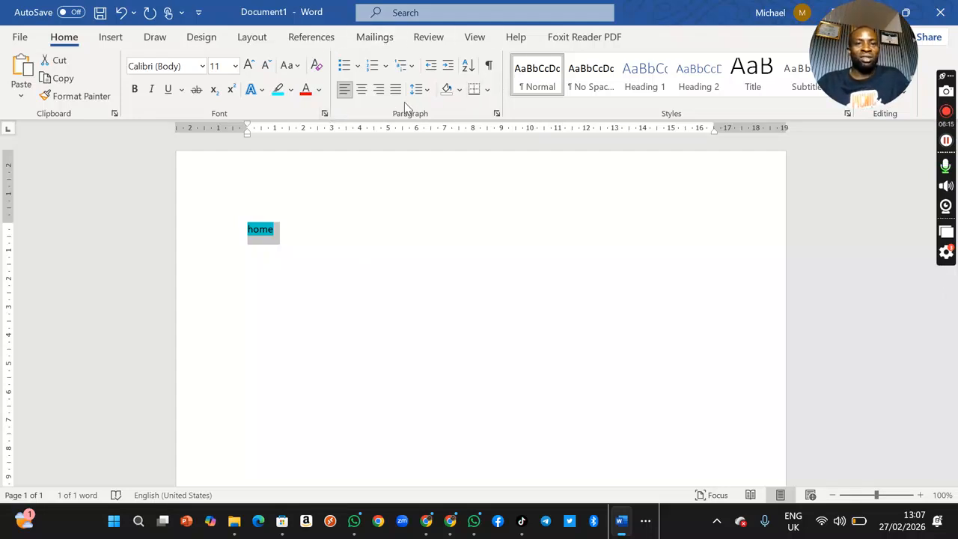
Step: Look at the bullet styles, and apply 1. 2. 3. numbering to the "home" line
left_click(356, 67)
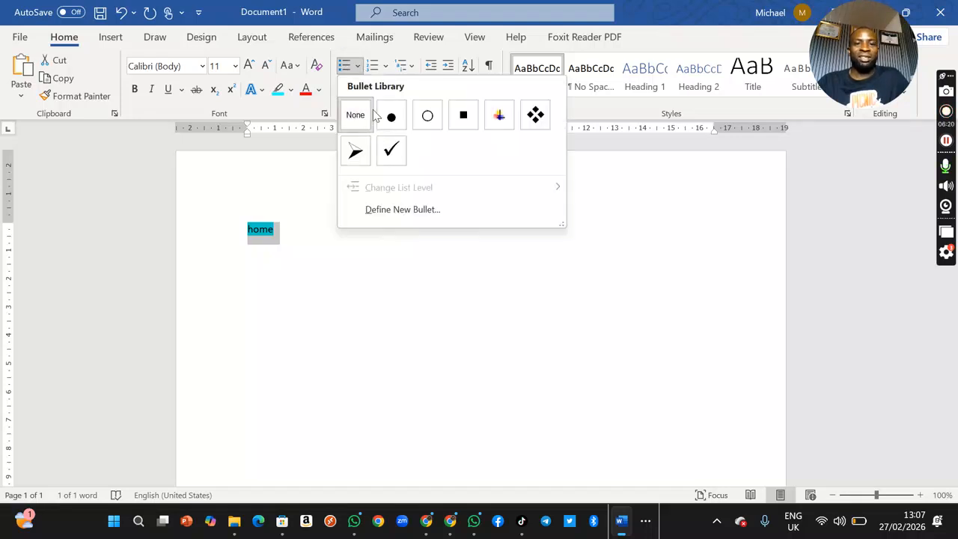
left_click(380, 67)
left_click(387, 67)
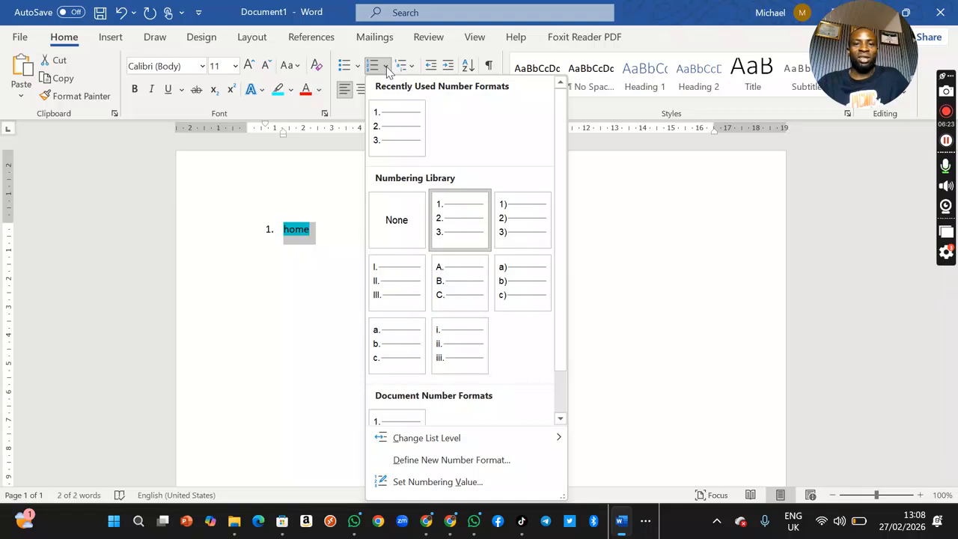
left_click(652, 237)
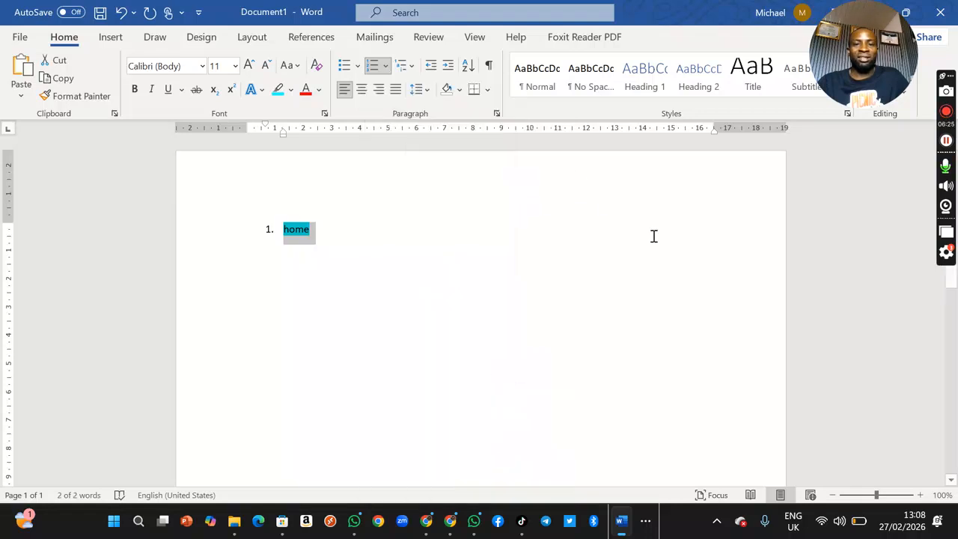
Step: Look through the multilevel list styles, then the insertable shapes, without choosing any
left_click(411, 67)
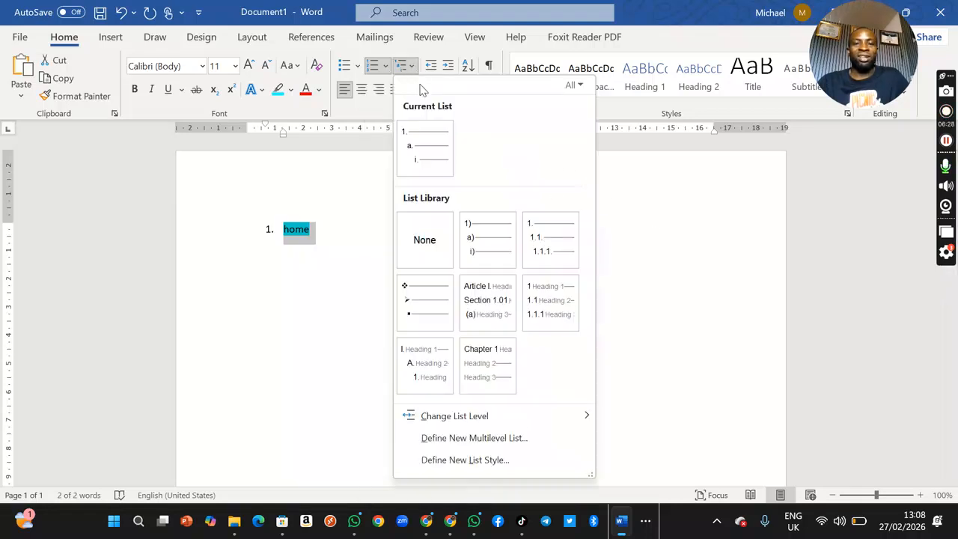
left_click(650, 218)
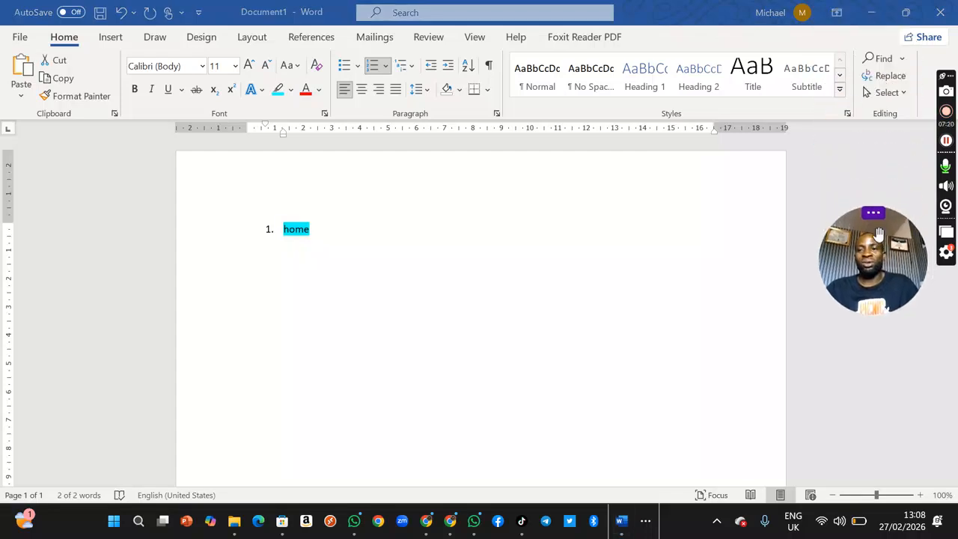
left_click(114, 39)
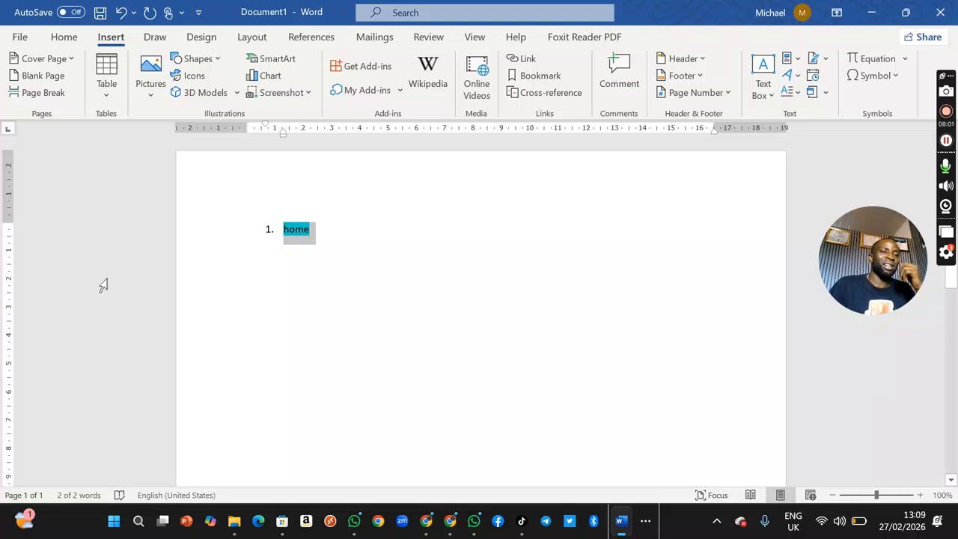
left_click(218, 65)
left_click(479, 210)
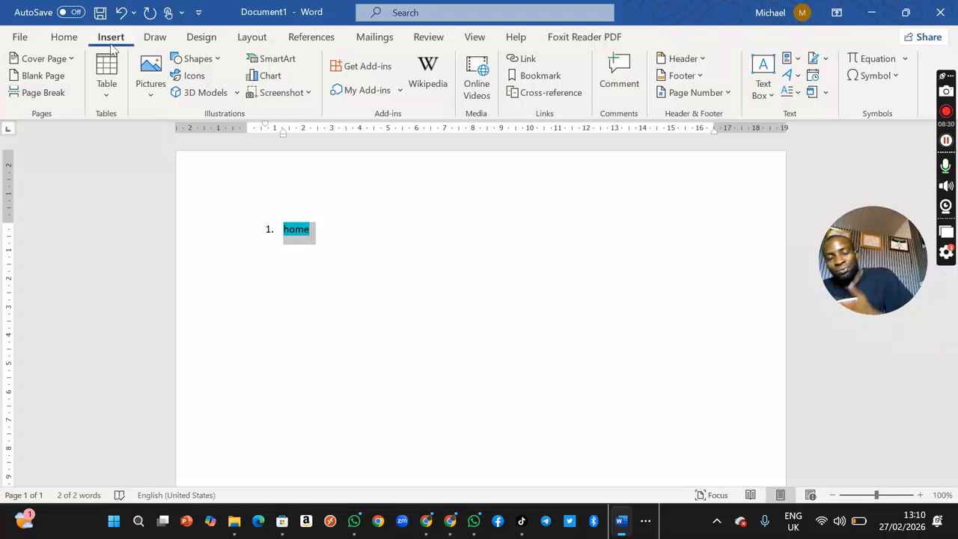
left_click(112, 91)
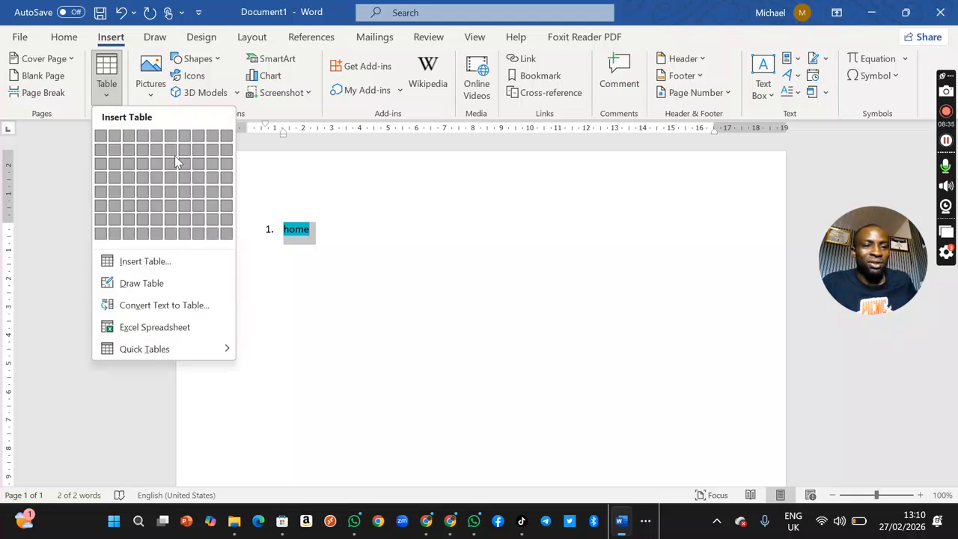
left_click(385, 232)
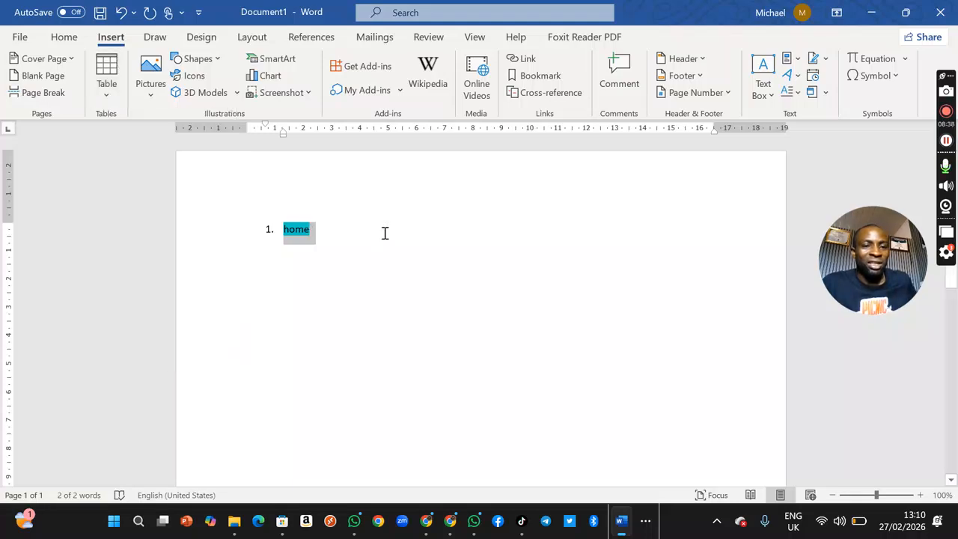
left_click(102, 80)
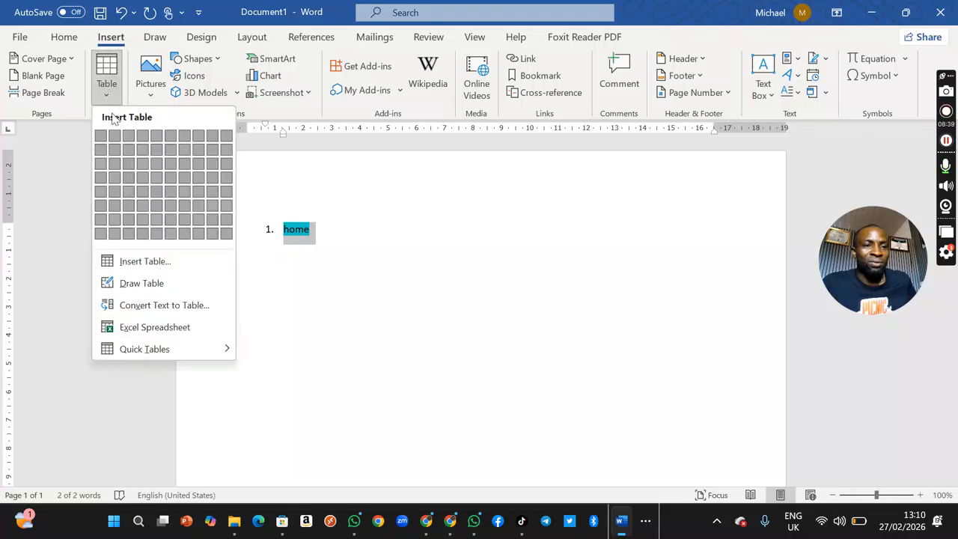
left_click(319, 235)
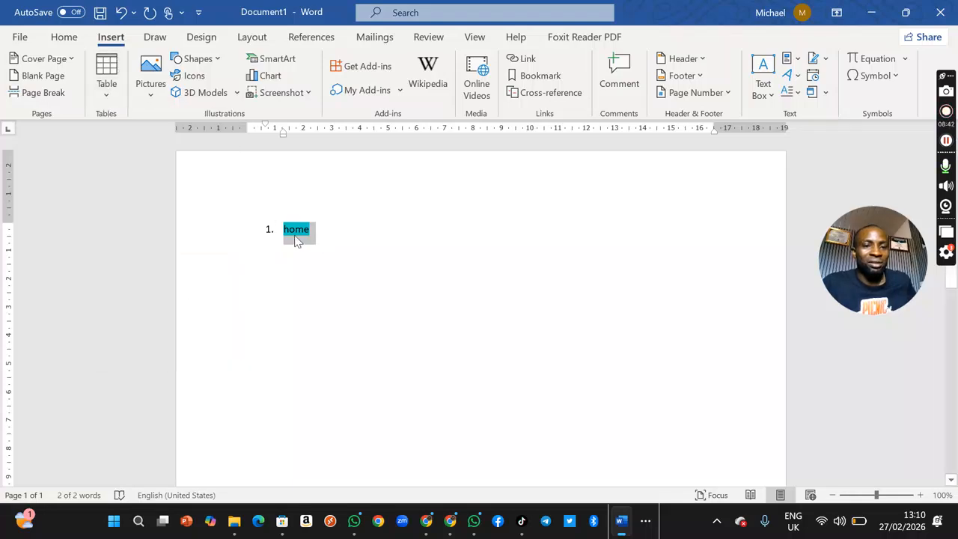
Step: Start a new line below the "Home" line and insert a table with six columns and one row there
left_click(330, 238)
key("Return")
left_click(107, 79)
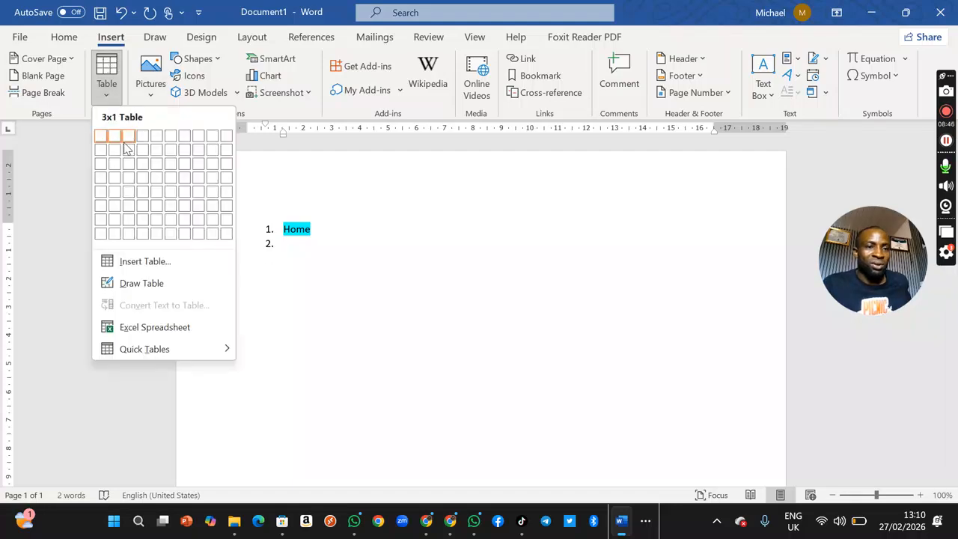
left_click(171, 140)
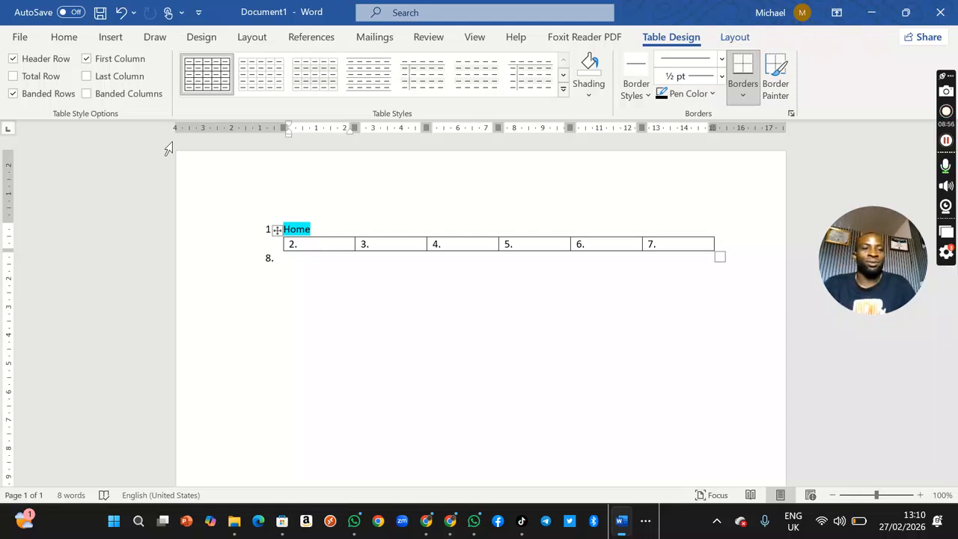
Step: Try several plain table styles on the new table and finish with the light grey grid style
left_click(290, 75)
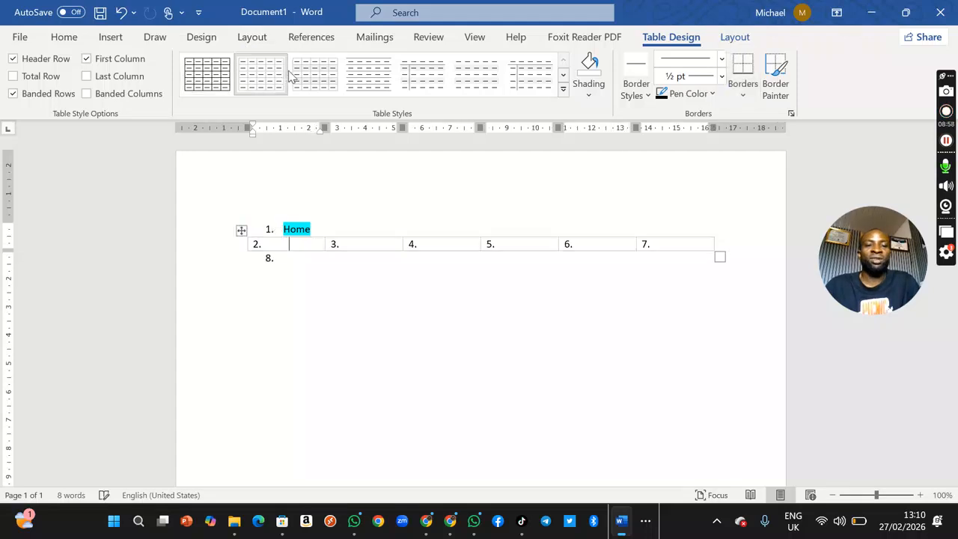
left_click(367, 81)
left_click(444, 91)
left_click(479, 84)
left_click(530, 87)
left_click(404, 86)
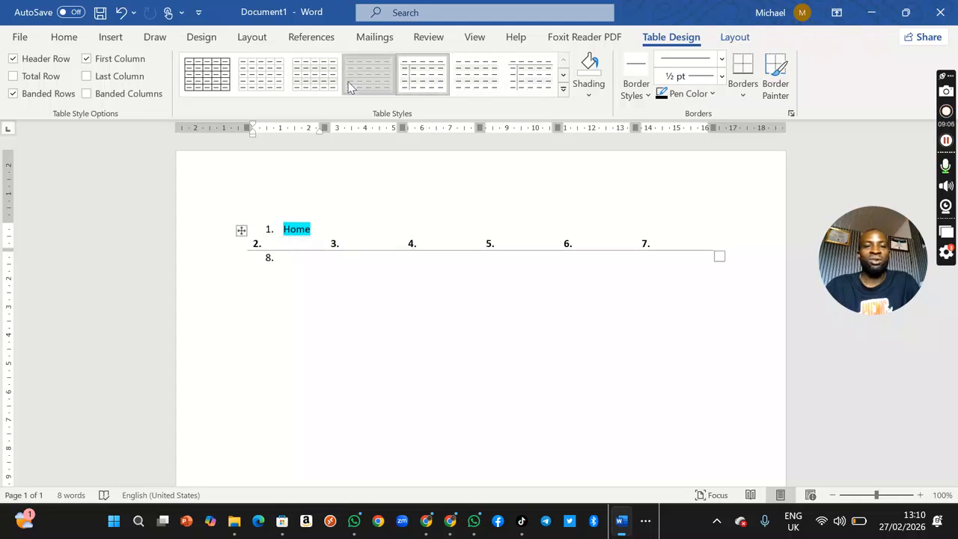
left_click(270, 84)
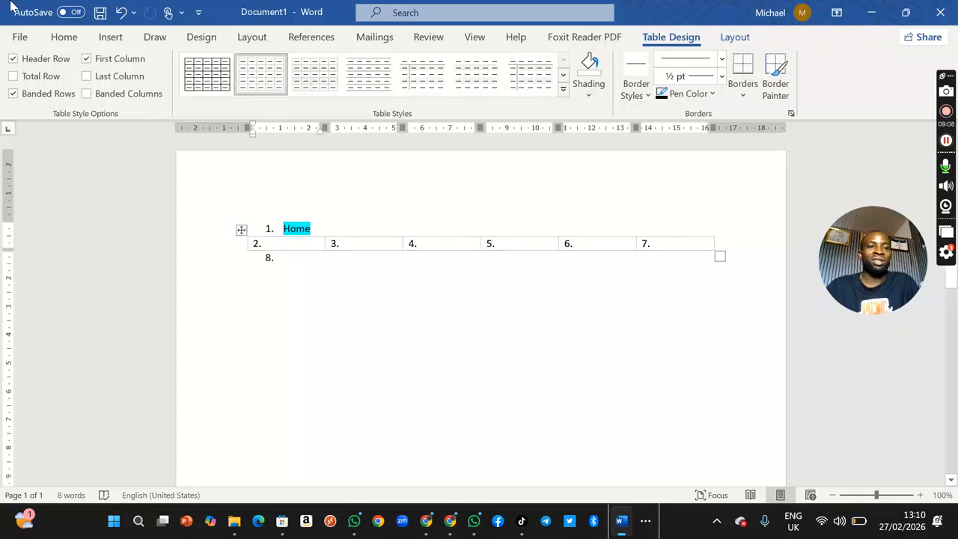
Step: Insert the picture IMG_20260110_154356_035 from the device's Pictures folder into the first table cell
left_click(112, 39)
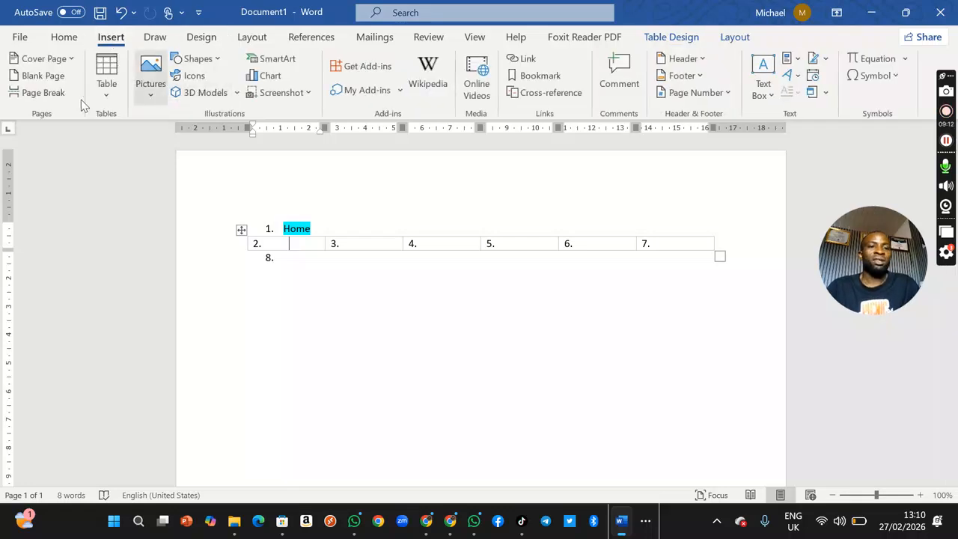
left_click(154, 90)
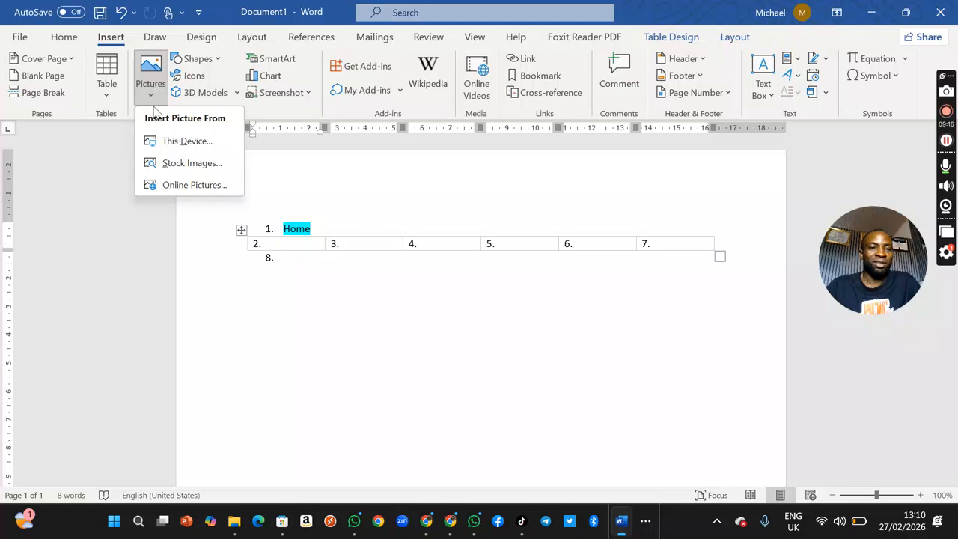
left_click(186, 148)
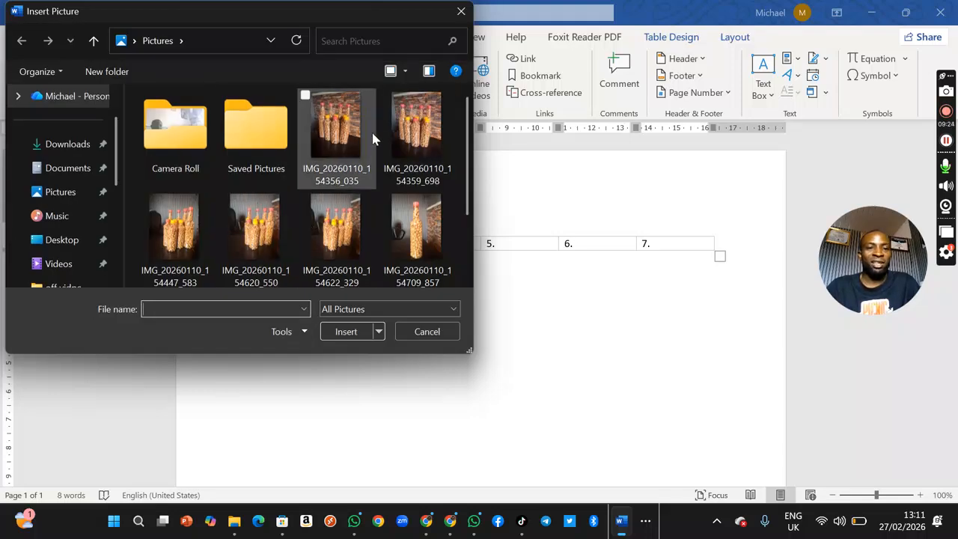
left_click(325, 128)
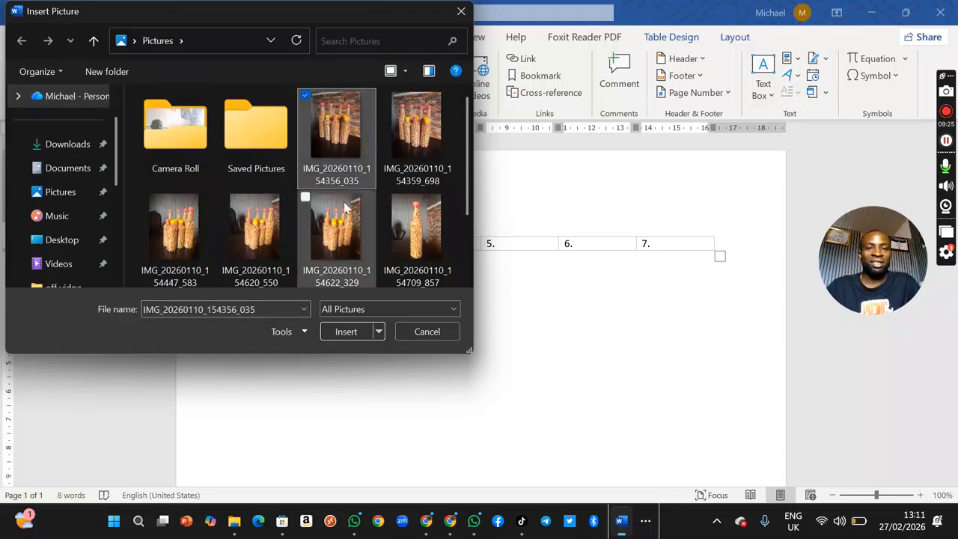
left_click(353, 332)
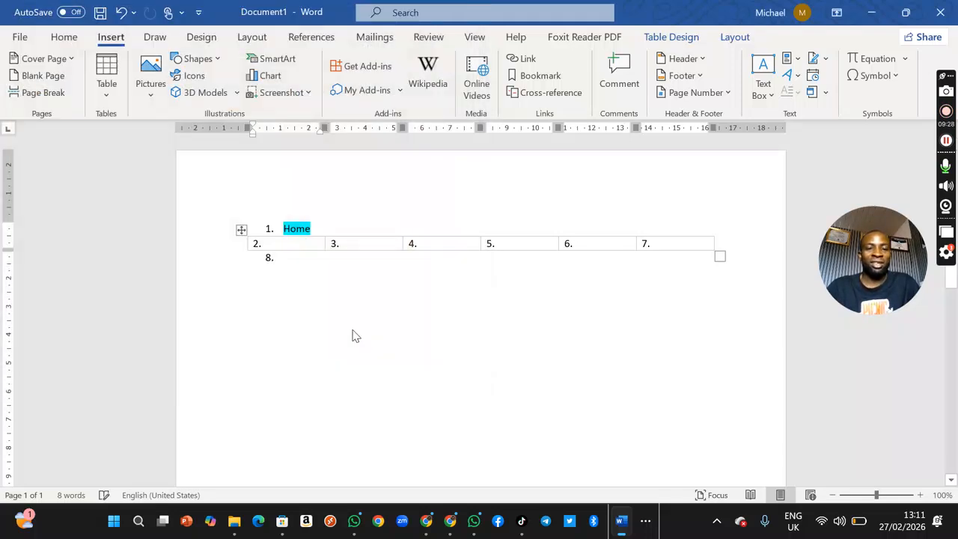
Step: Try to resize and move the bottle picture inside the first table cell, and deselect it
scroll(442, 232, "down", 10)
scroll(443, 248, "up", 10)
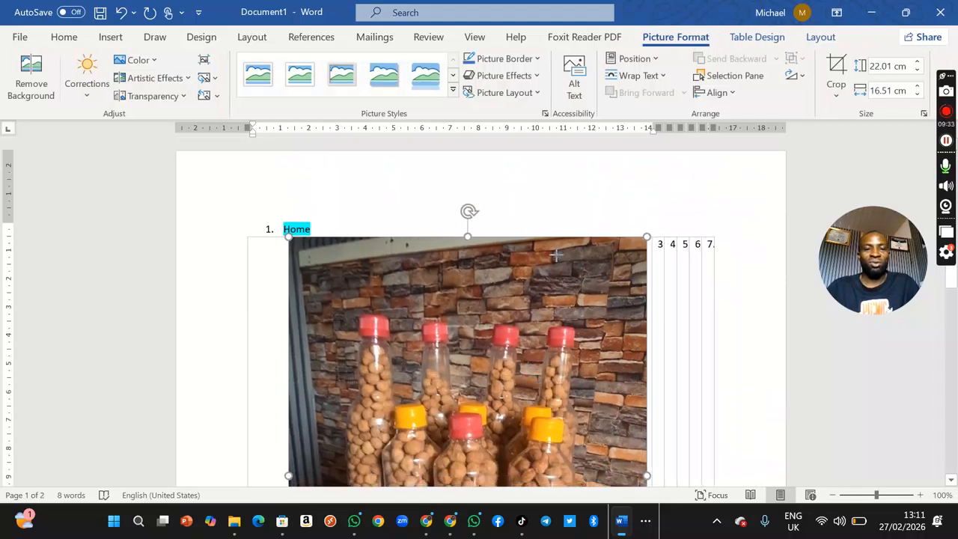
left_click_drag(556, 255, 556, 256)
left_click_drag(471, 242, 465, 263)
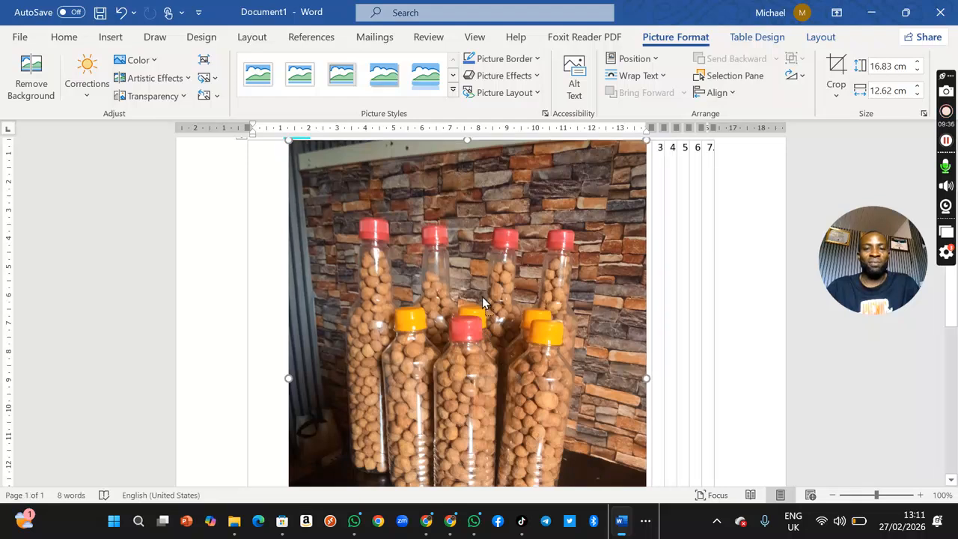
scroll(481, 218, "up", 3)
left_click_drag(430, 308, 520, 243)
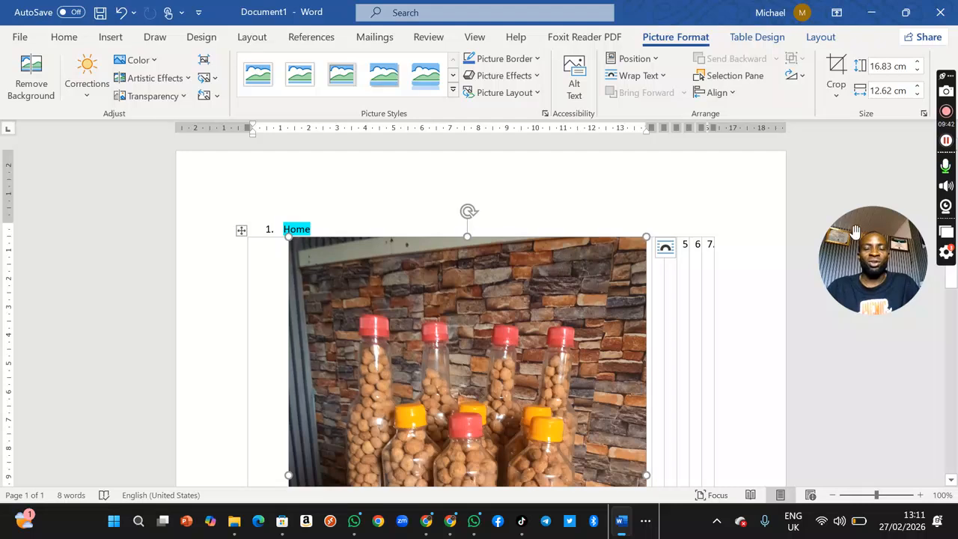
left_click(732, 188)
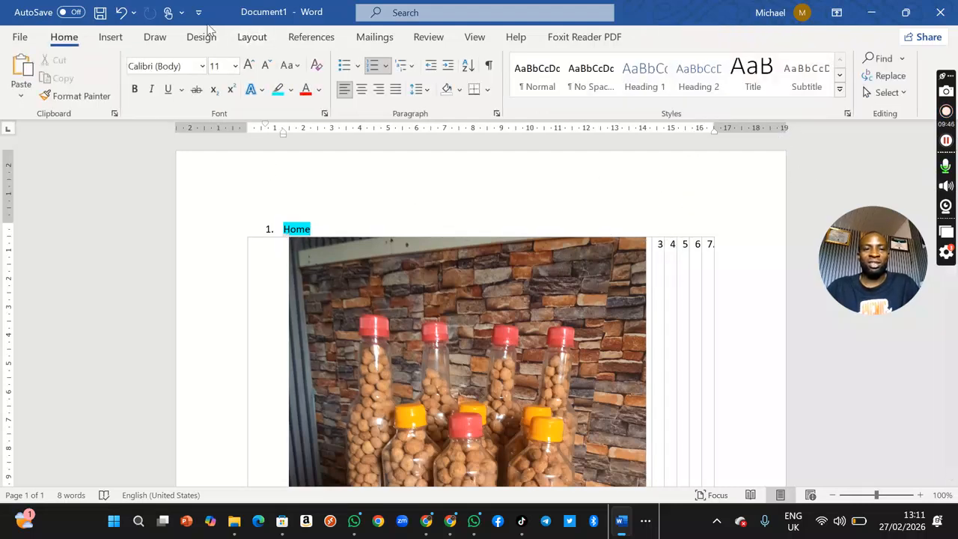
Step: Give the bottle picture the top-left position with text wrapping, and move it further down the page
left_click(437, 314)
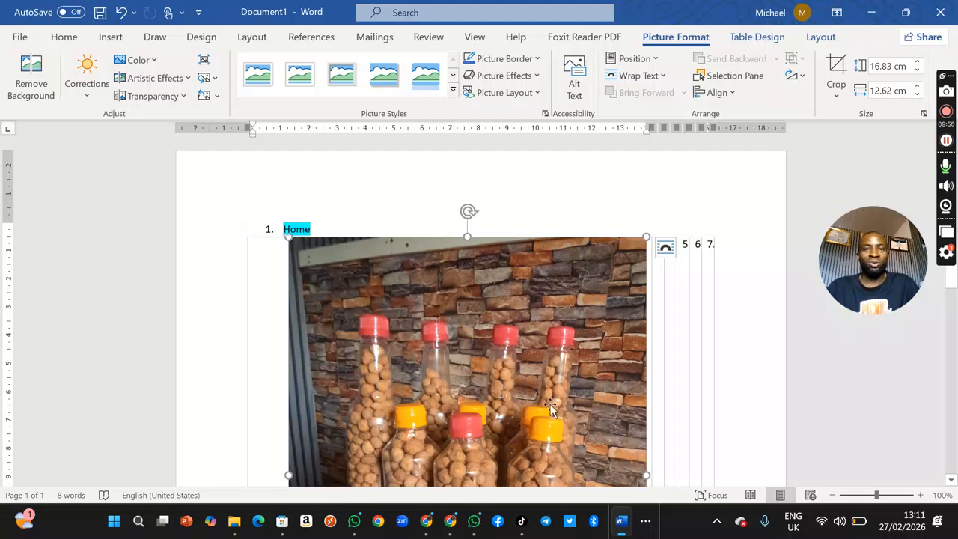
left_click(635, 59)
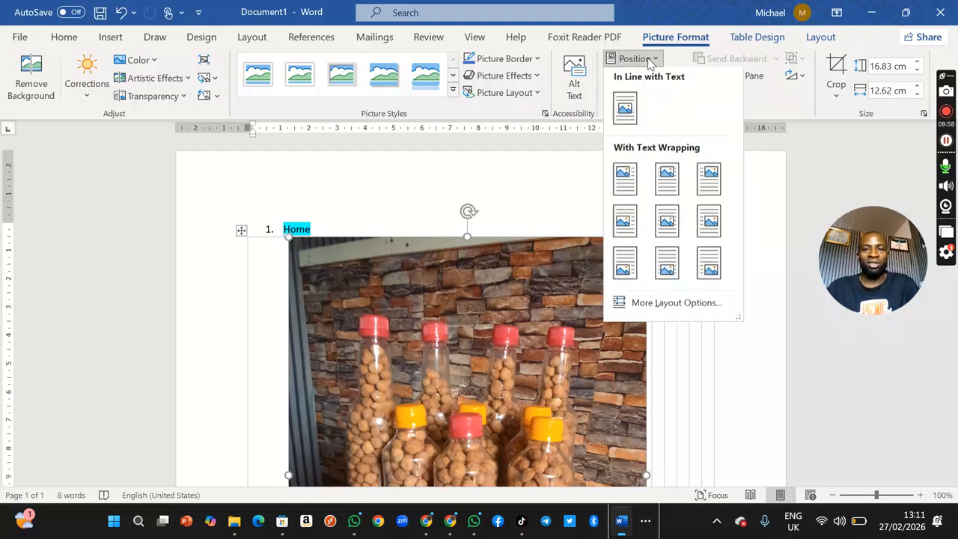
left_click(625, 188)
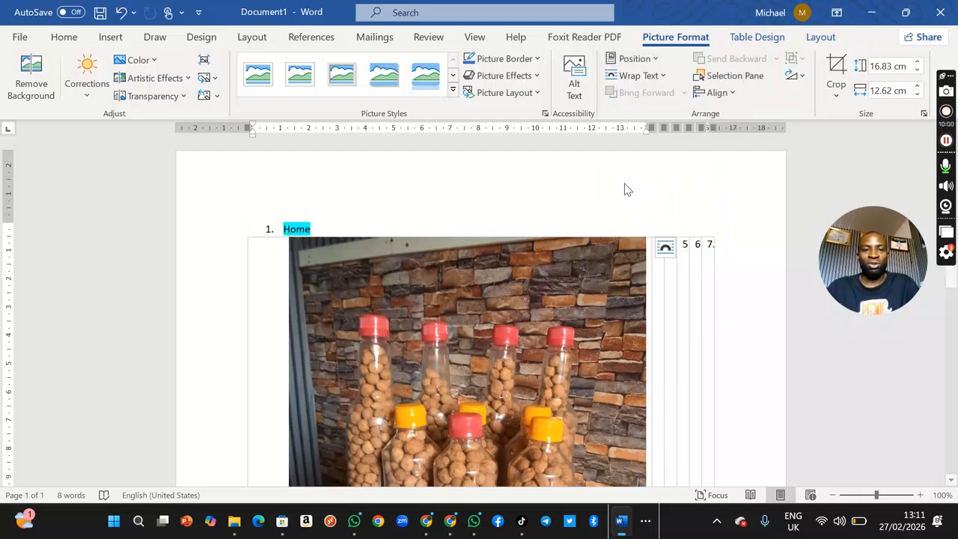
left_click_drag(603, 330, 481, 316)
left_click_drag(466, 234, 486, 392)
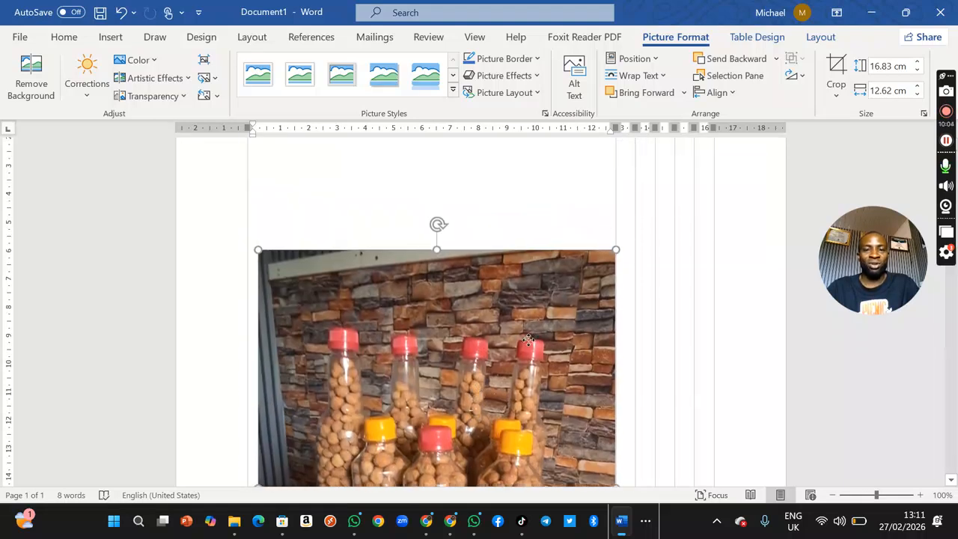
Step: Shrink the bottle picture to about 8.56 cm high by 6.42 cm wide and move it into the table's second column
scroll(421, 280, "down", 3)
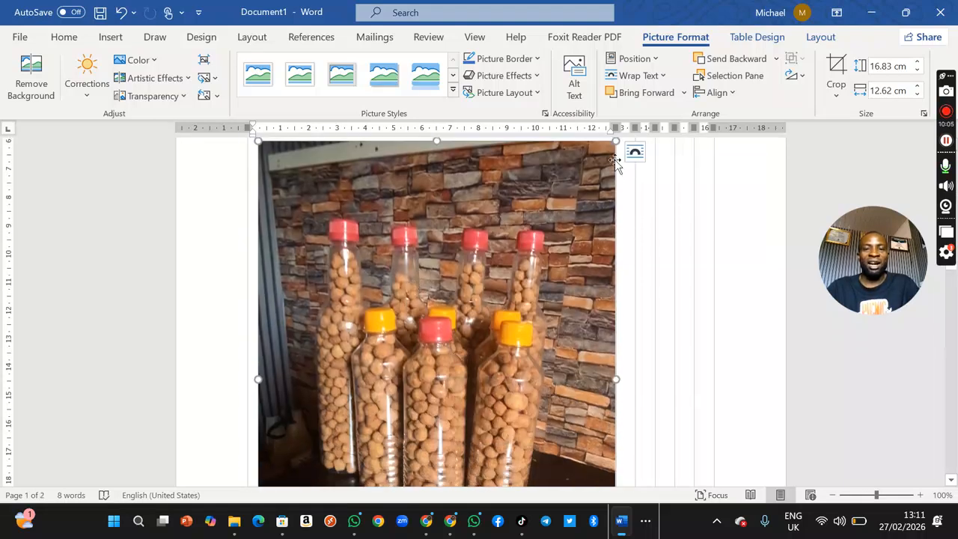
left_click_drag(615, 142, 591, 172)
left_click_drag(500, 339, 442, 370)
left_click_drag(359, 290, 375, 365)
Step: Apply the Beveled Oval, Black picture style to the bottle picture
scroll(394, 305, "up", 6)
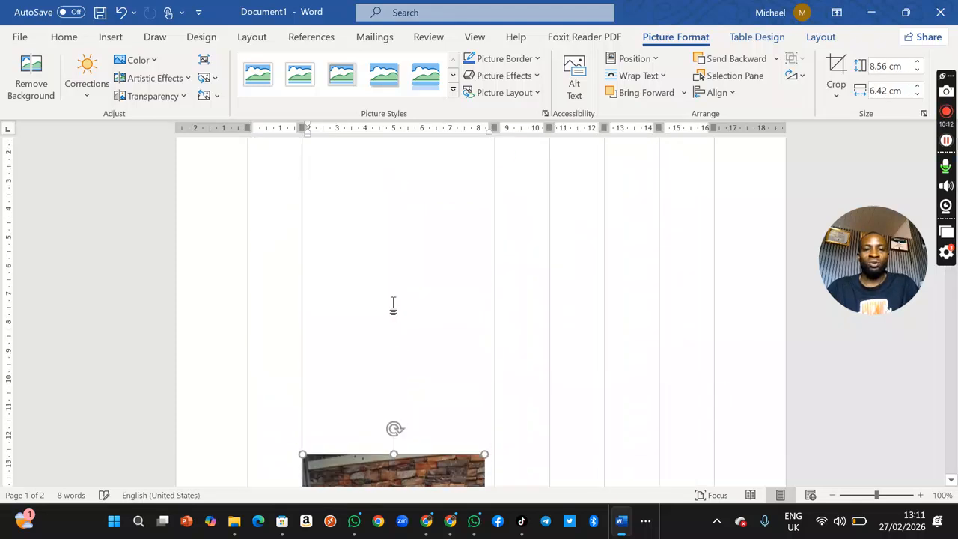
scroll(393, 302, "down", 8)
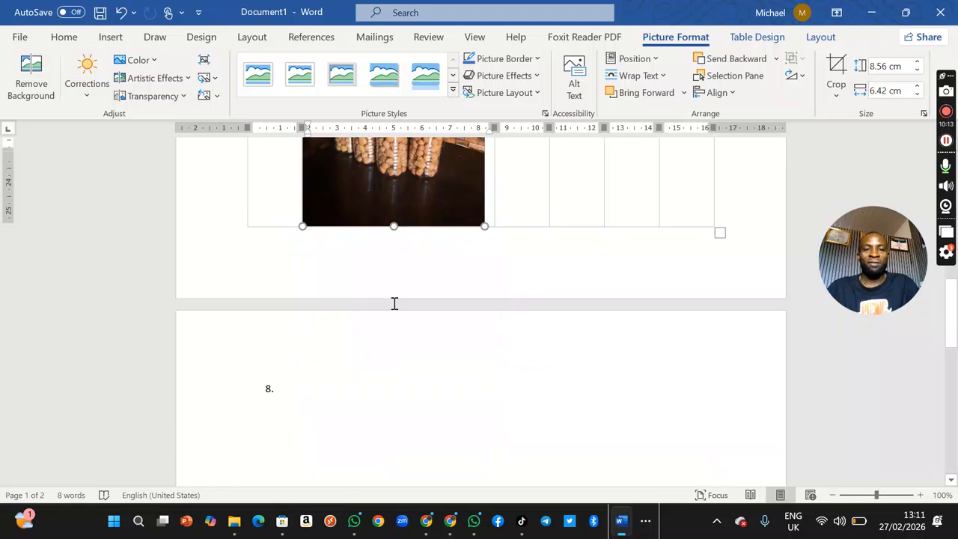
scroll(393, 303, "up", 4)
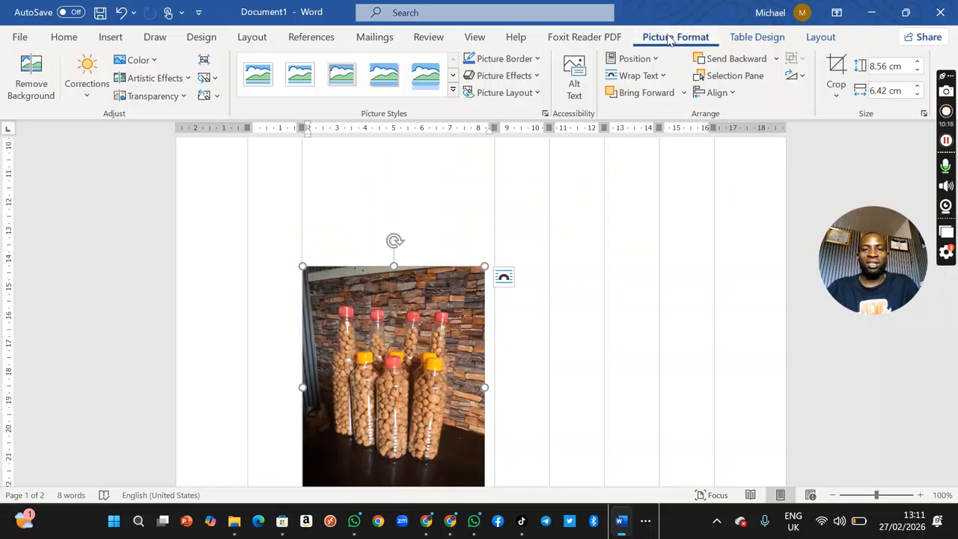
left_click(452, 89)
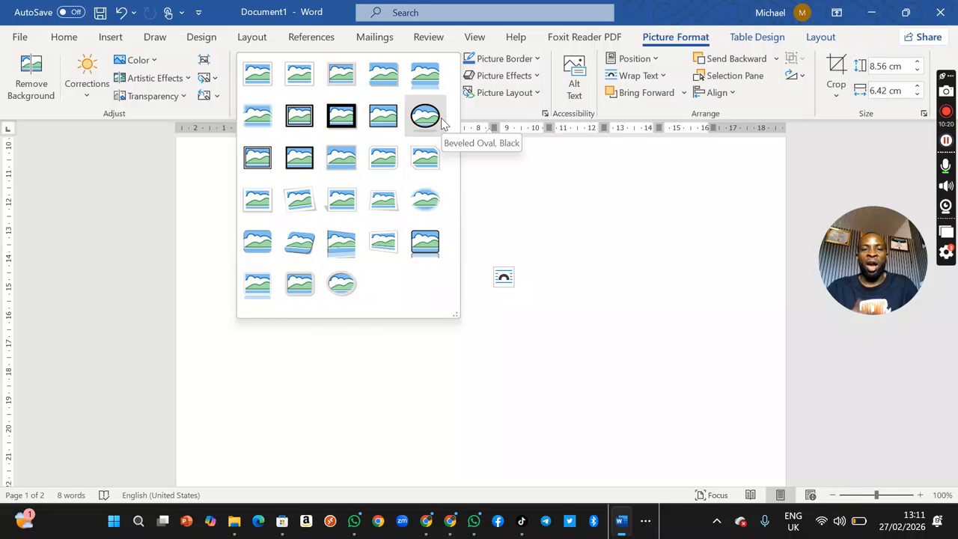
left_click(440, 122)
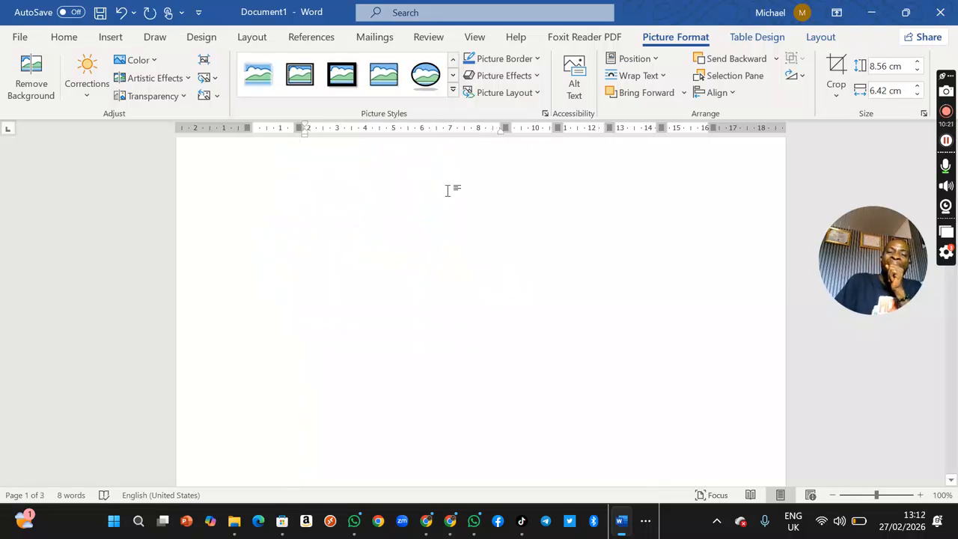
Step: Change the bottle picture's style to the slanted perspective one with rounded corners
scroll(450, 197, "up", 10)
scroll(449, 197, "down", 12)
scroll(449, 197, "up", 12)
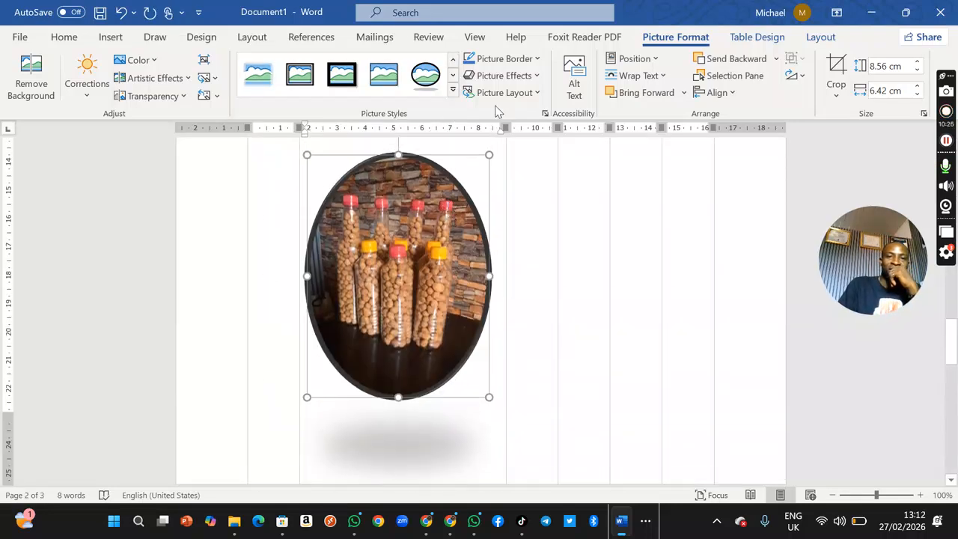
left_click(453, 89)
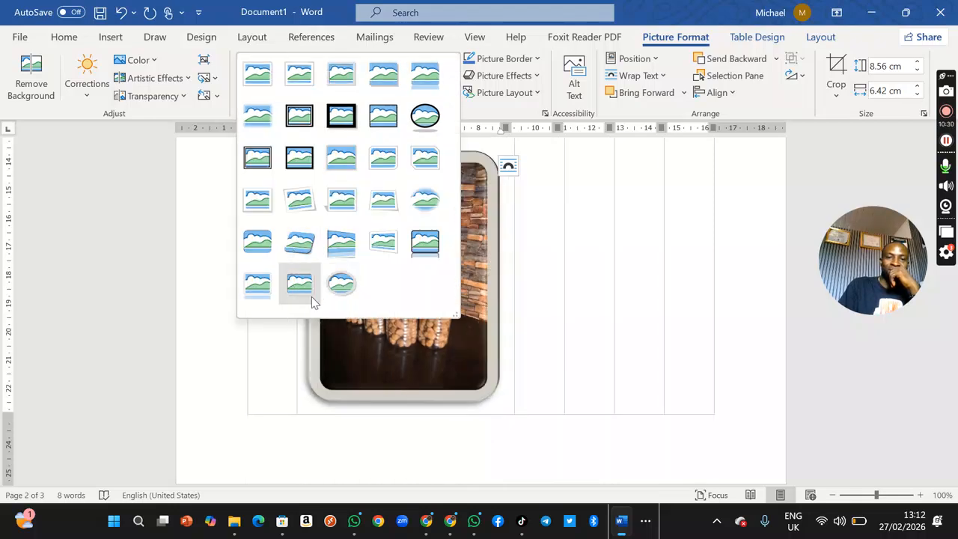
left_click(320, 249)
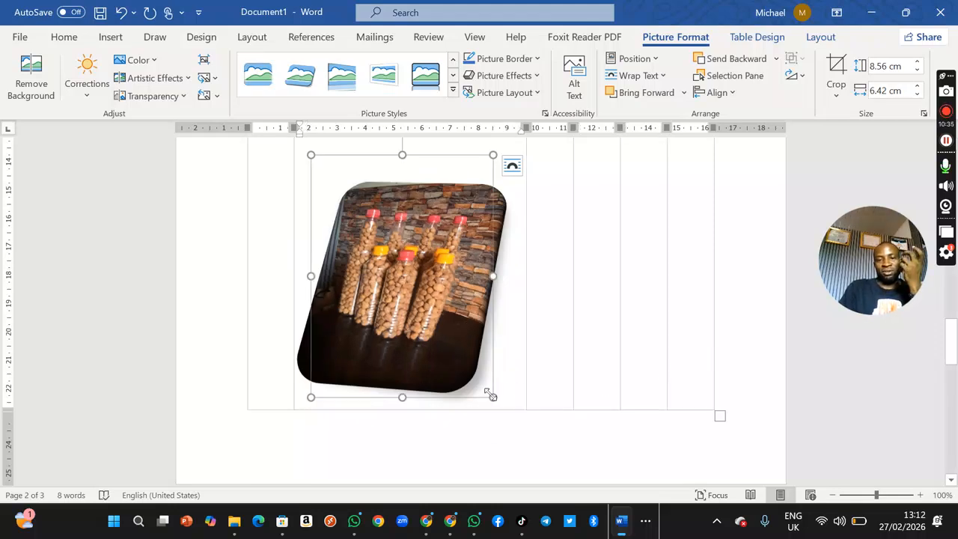
Step: Shrink the bottle picture to about 3.51 cm high by 2.89 cm wide
left_click_drag(490, 395, 413, 257)
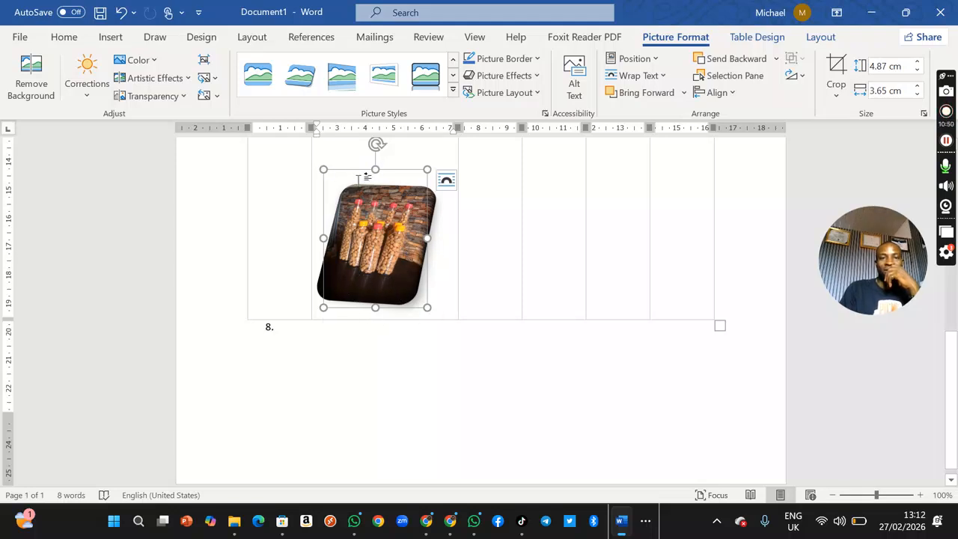
left_click_drag(320, 166, 387, 235)
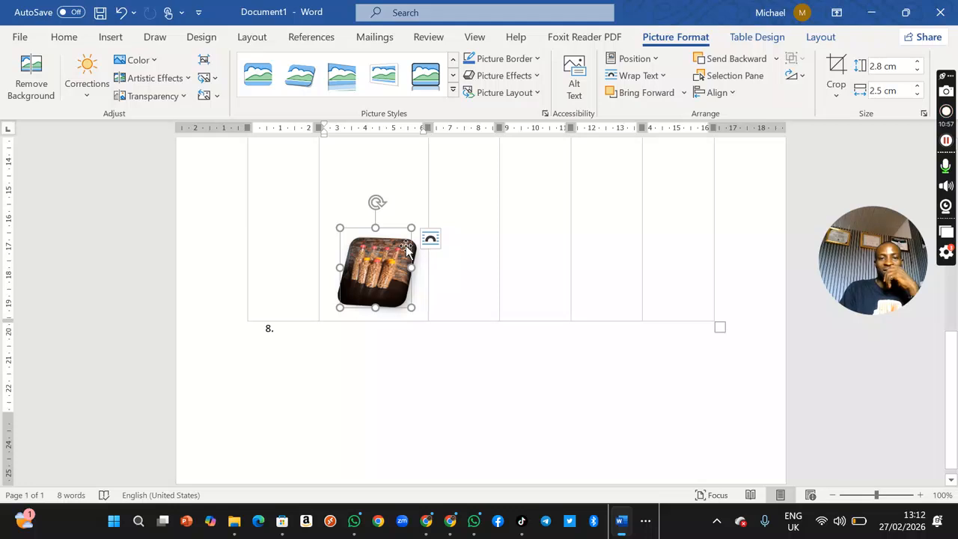
left_click_drag(375, 228, 375, 208)
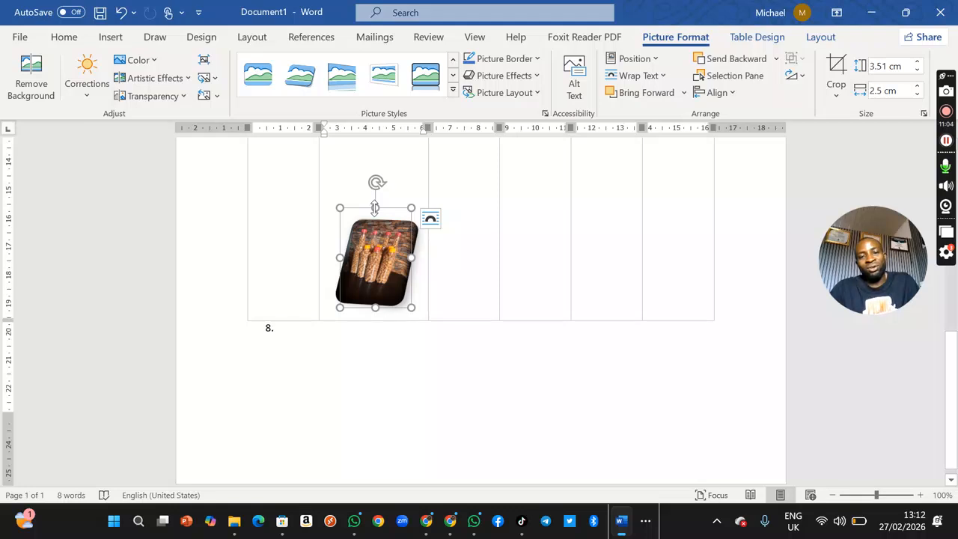
left_click_drag(416, 258, 421, 343)
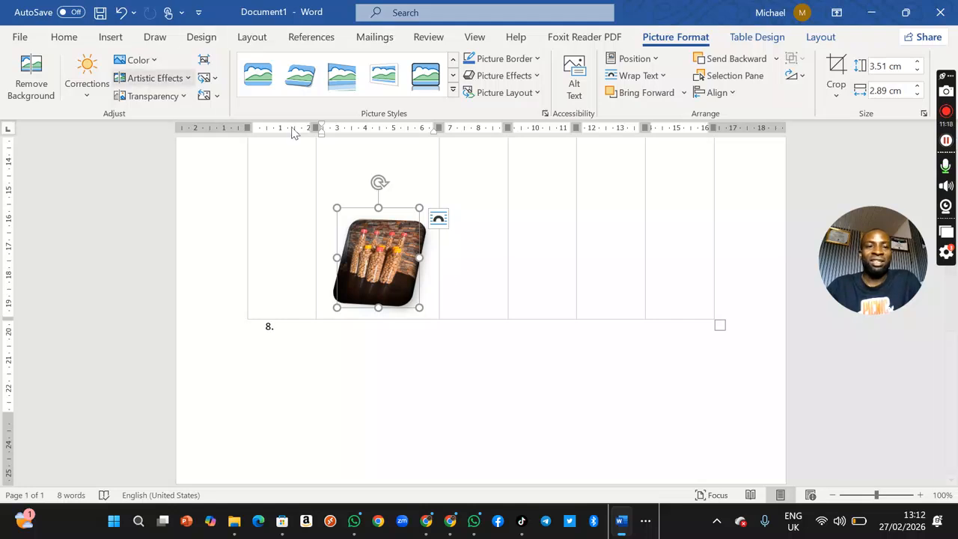
Step: Draw an oval about 2.51 cm high by 2.86 cm wide across the table's fourth and fifth columns, beside the bottle picture
left_click(110, 36)
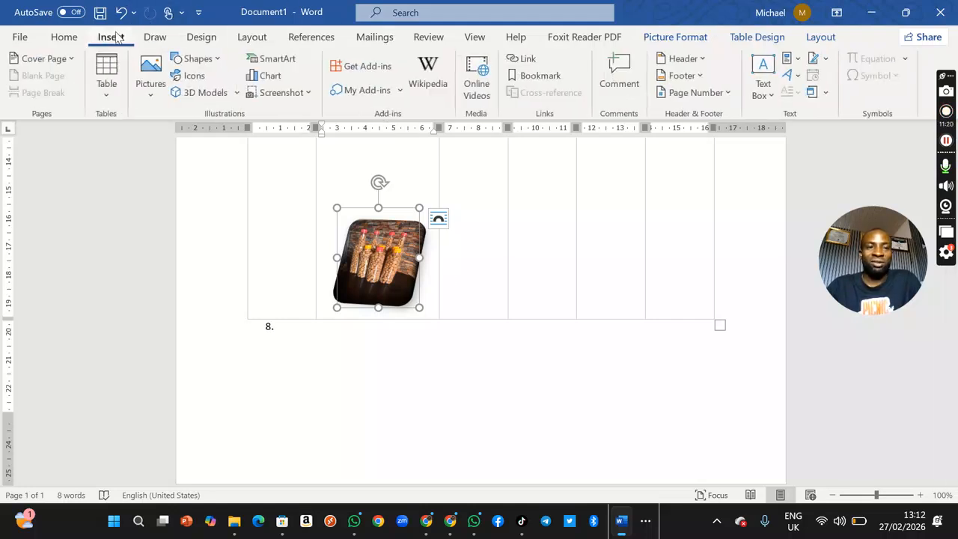
left_click(199, 59)
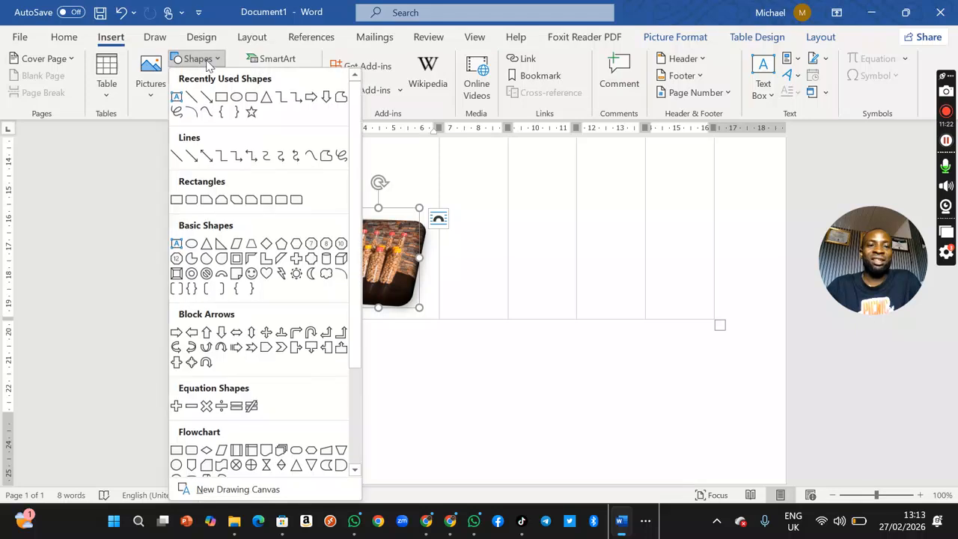
left_click(233, 101)
left_click_drag(561, 223, 641, 293)
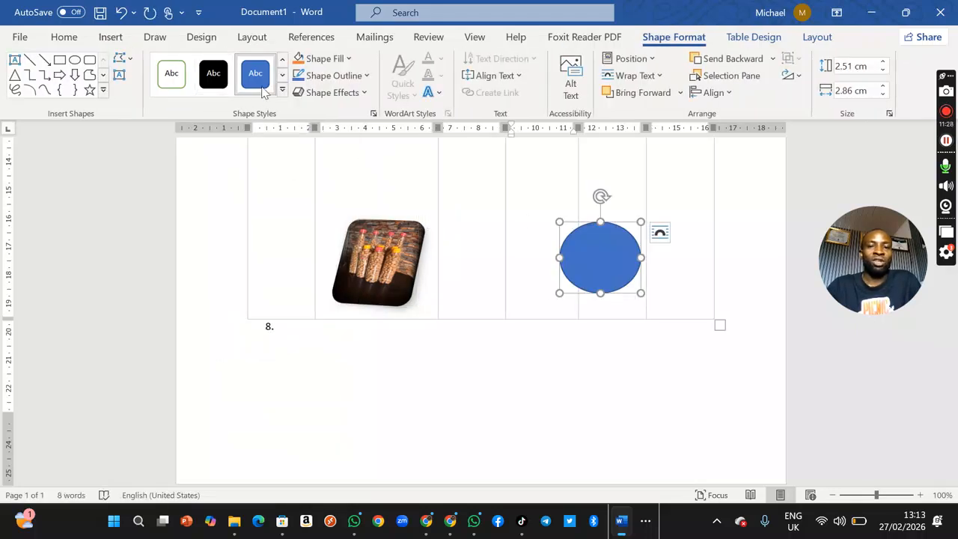
Step: Try the solid black shape style on the oval, and replace it with the blue style from the last Theme Styles row
left_click(213, 73)
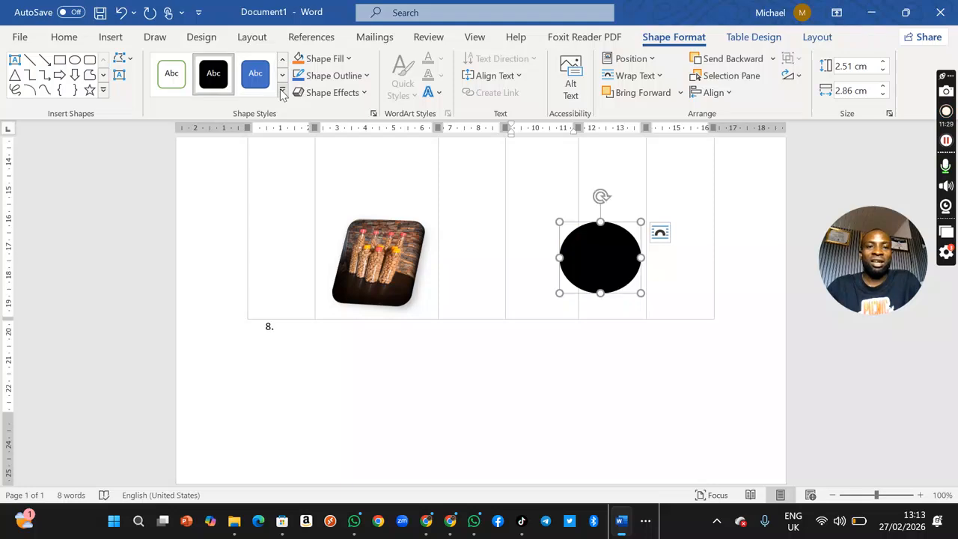
left_click(282, 91)
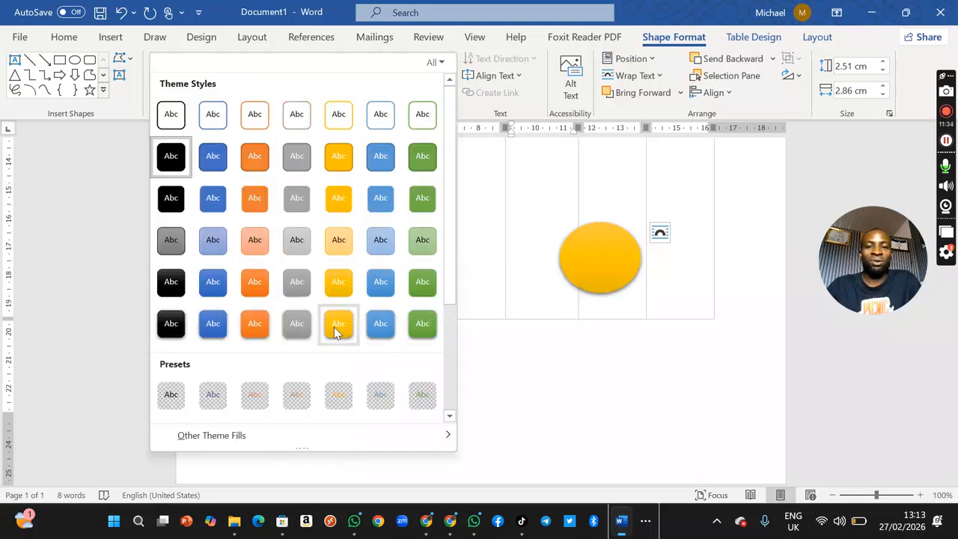
left_click(214, 326)
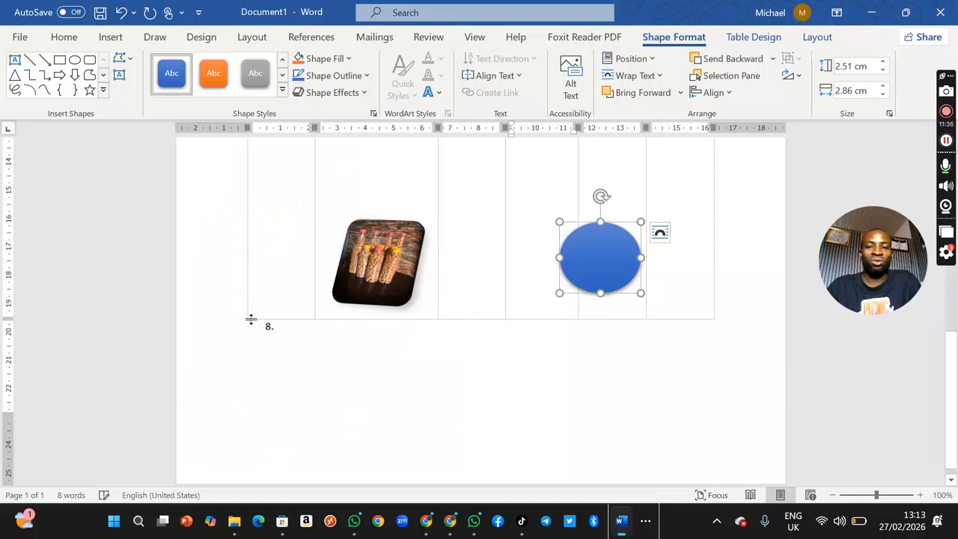
left_click(112, 37)
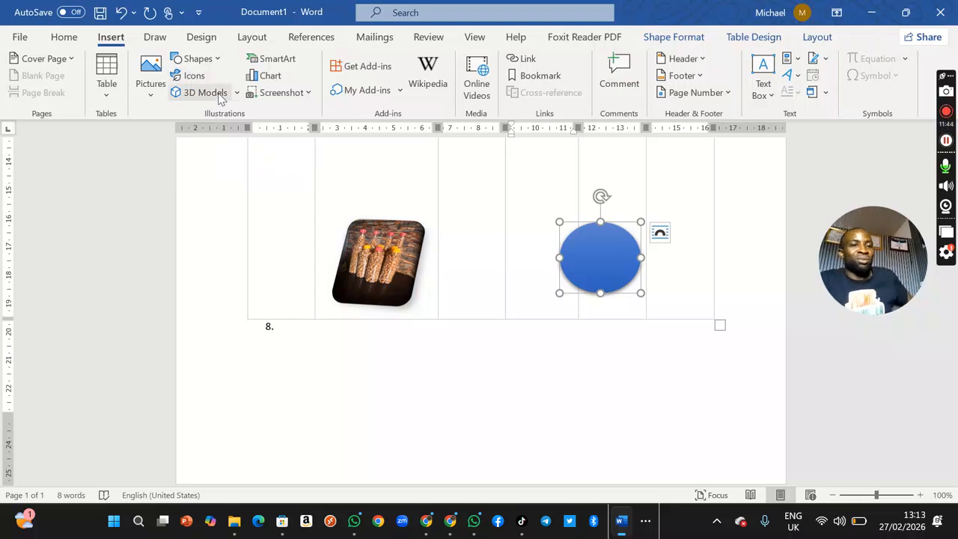
left_click(218, 92)
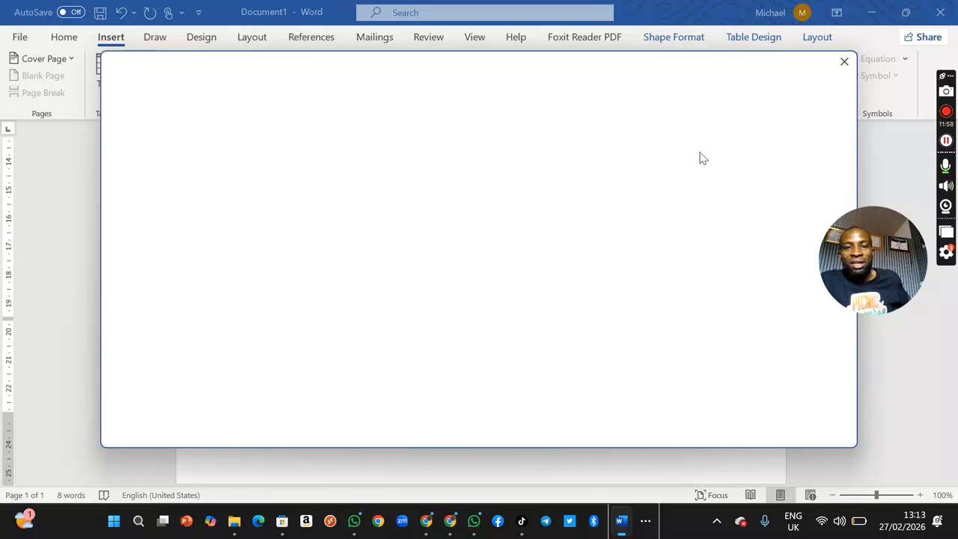
left_click(844, 63)
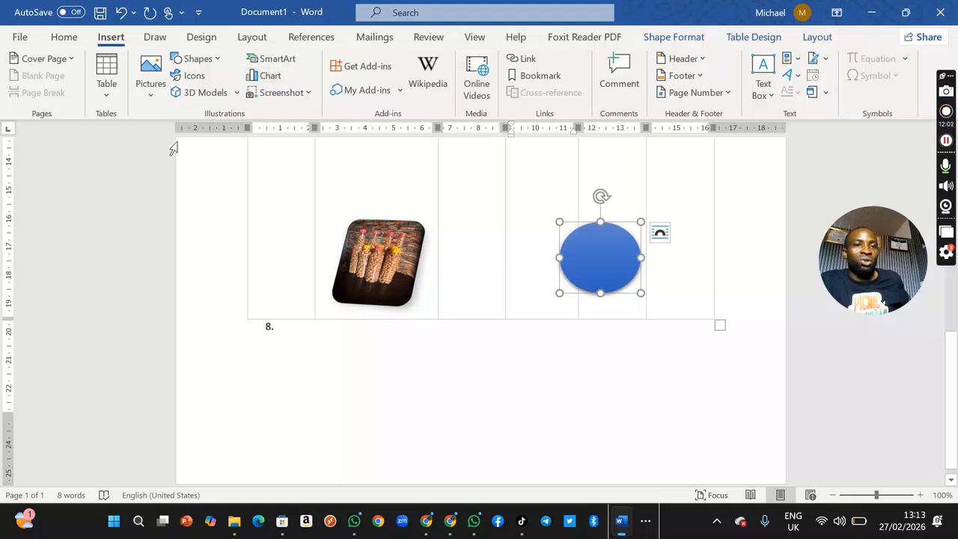
left_click(274, 64)
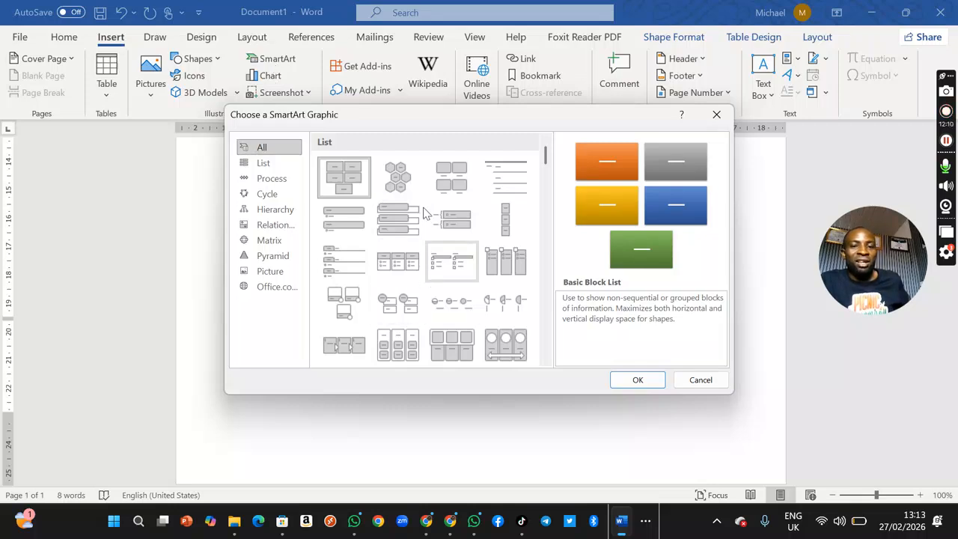
left_click(399, 185)
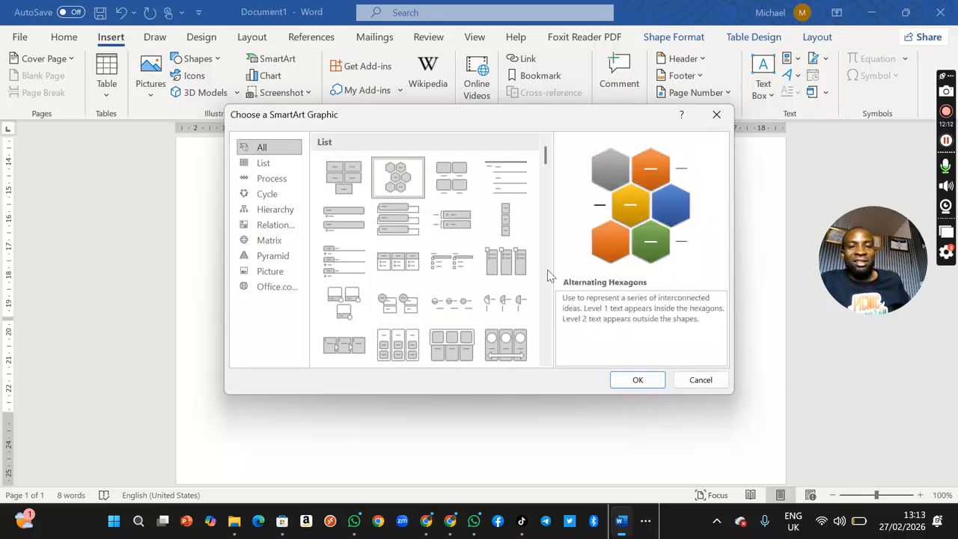
left_click(703, 388)
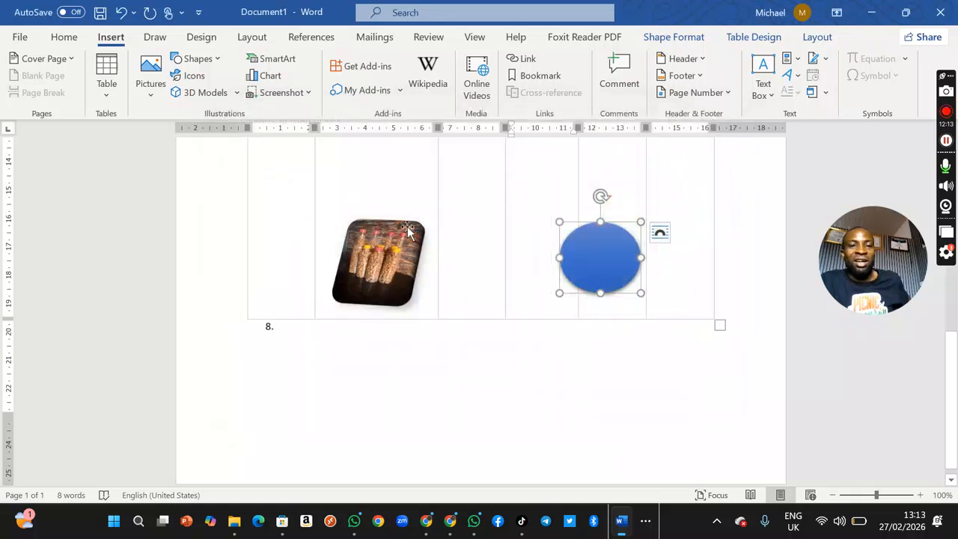
Step: Insert a standard pie chart into the table
left_click(271, 78)
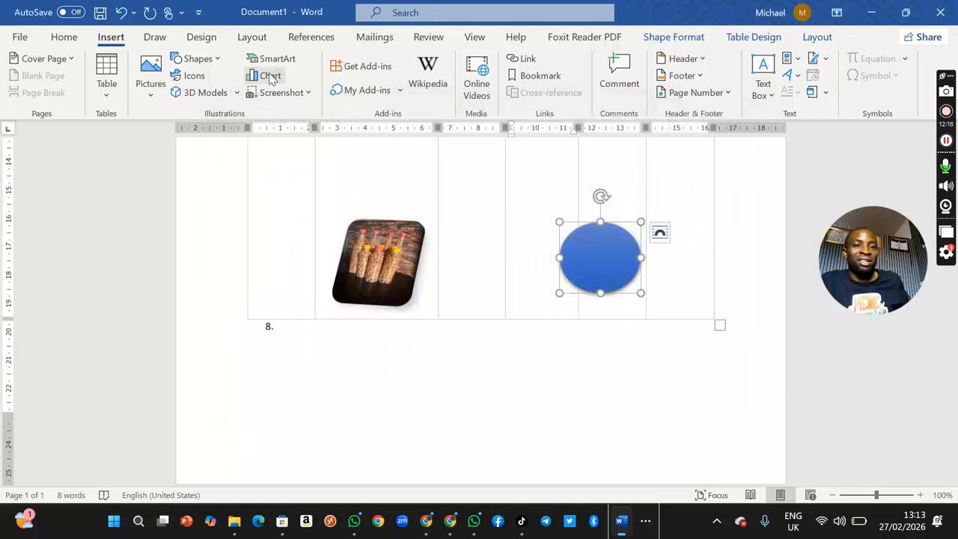
left_click(301, 154)
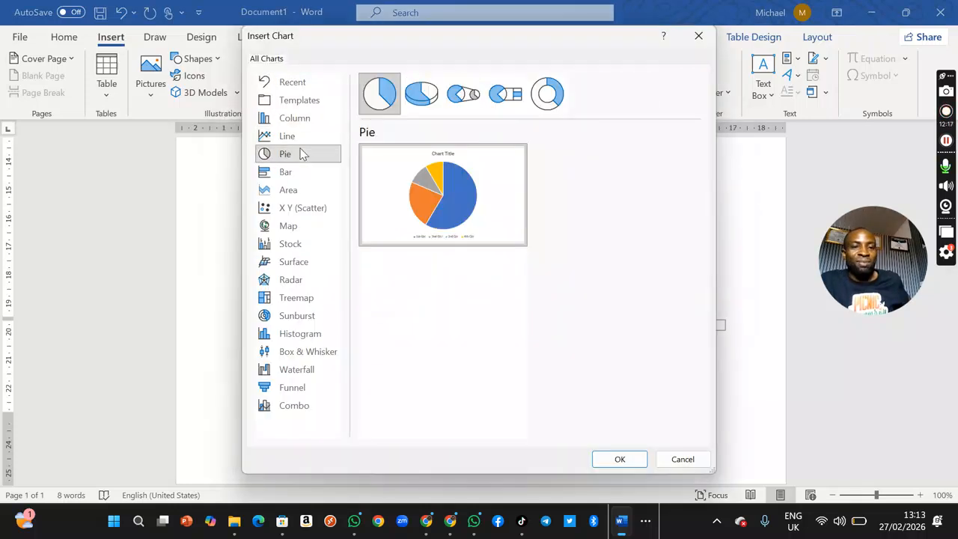
mouse_move(442, 192)
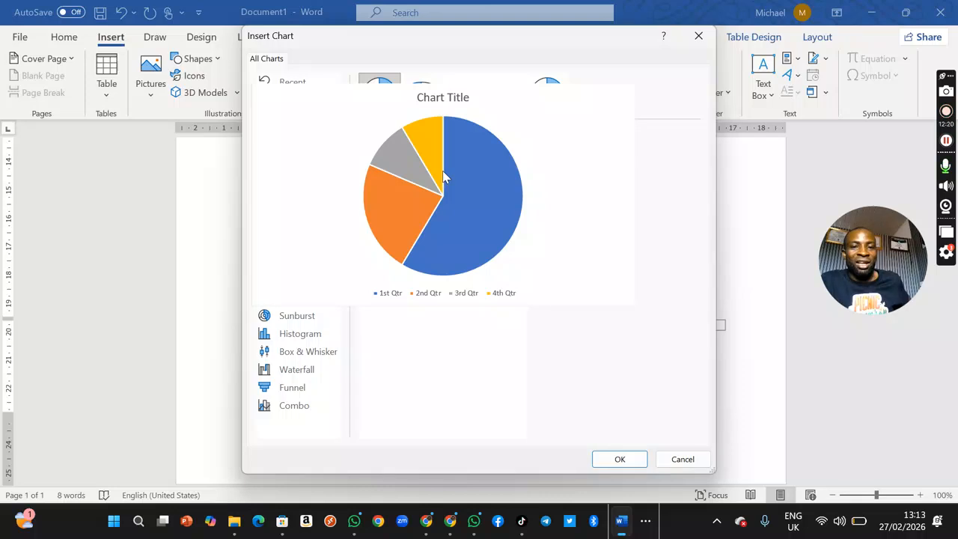
left_click(620, 459)
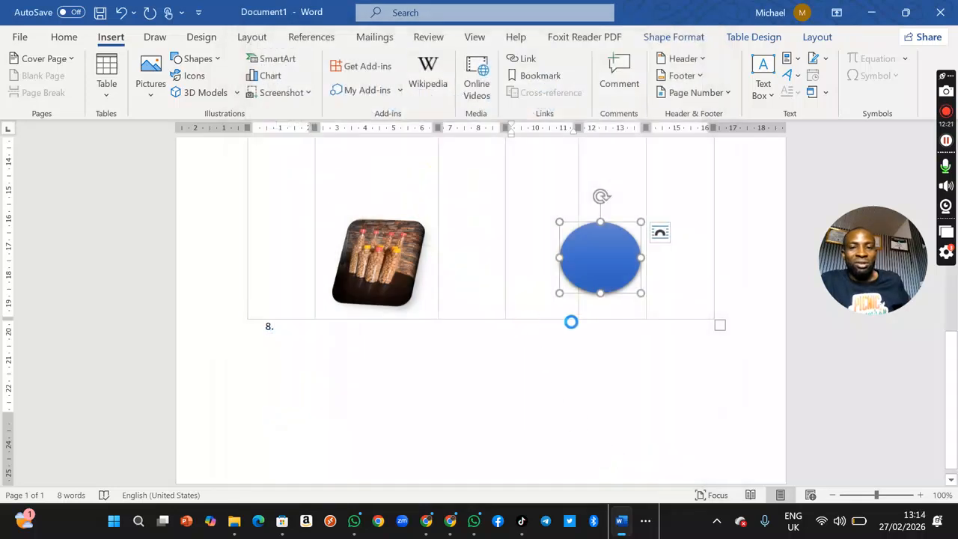
Step: Try to move the pie chart within the table, and undo the separation of its slices
left_click_drag(579, 321, 532, 336)
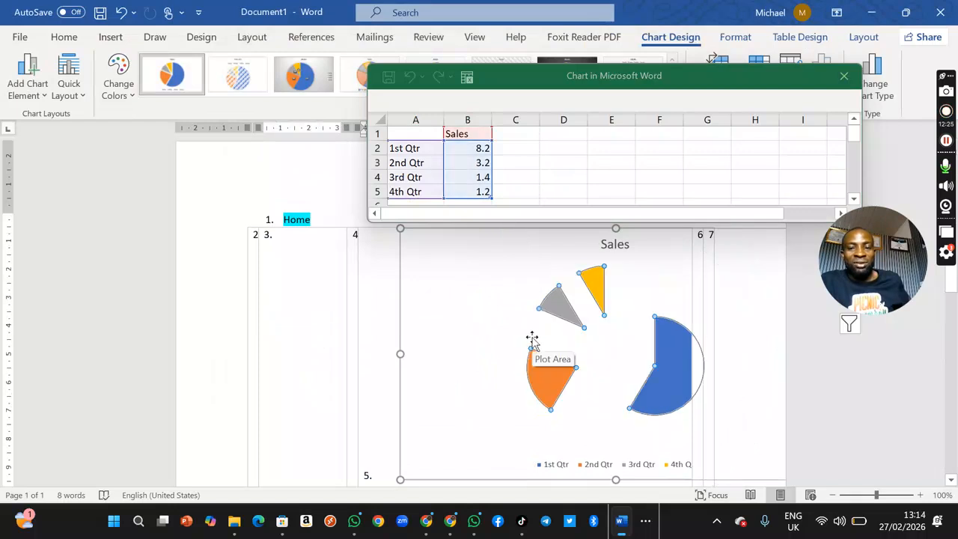
key("ctrl+z")
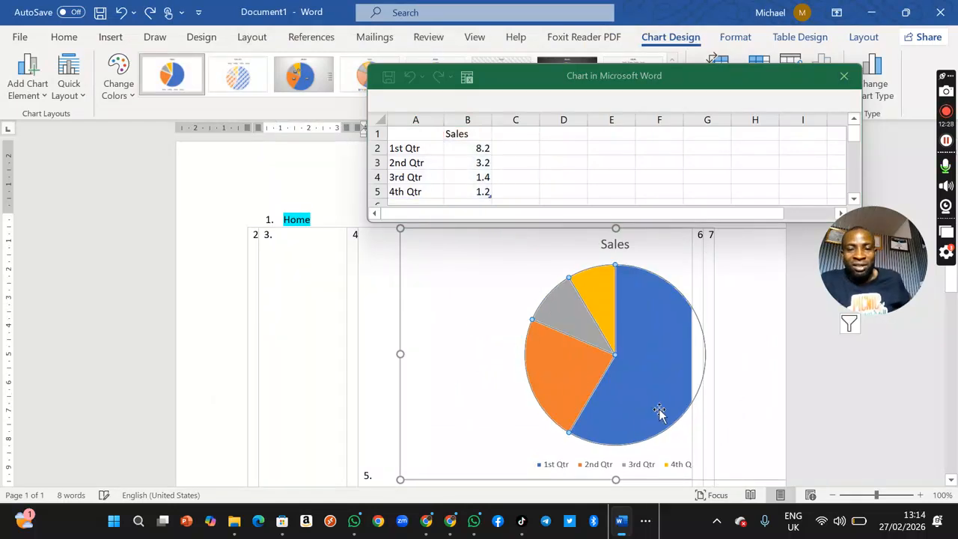
left_click_drag(605, 274, 507, 286)
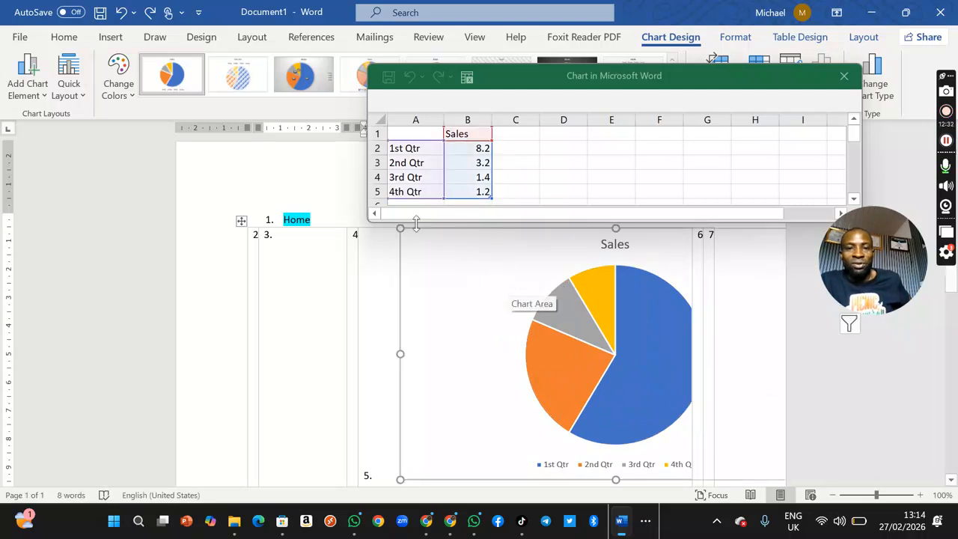
Step: Shrink the pie chart slightly from its upper corner and close its data sheet
left_click_drag(400, 227, 448, 229)
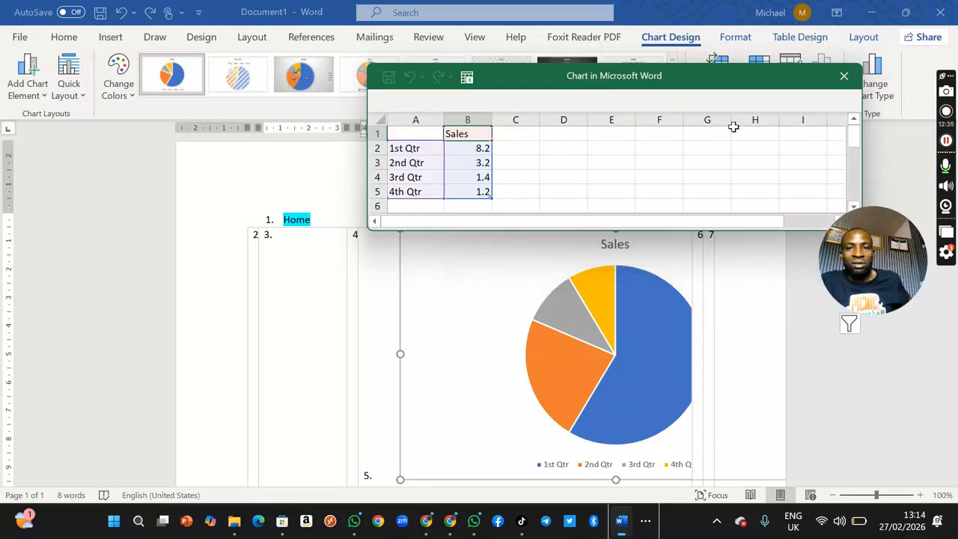
left_click(843, 77)
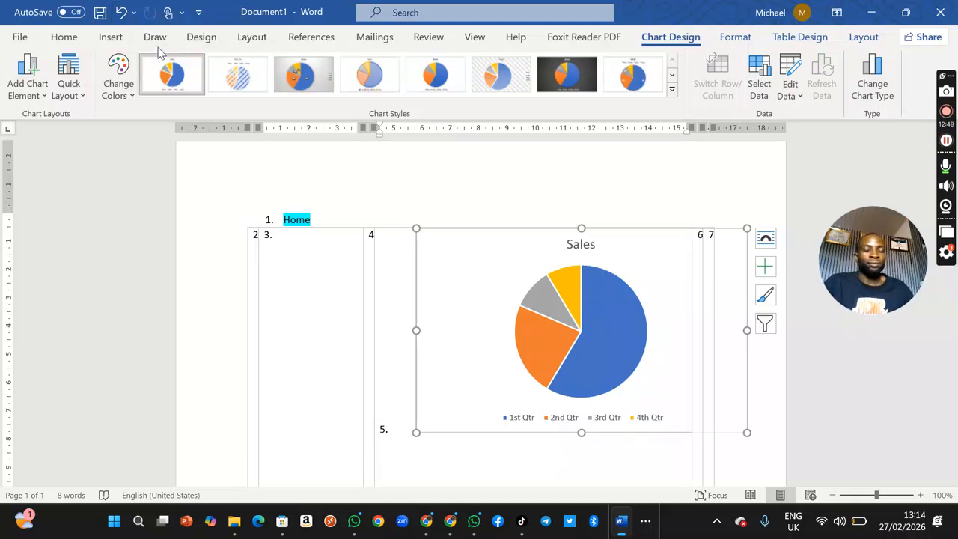
Step: Insert a screen clipping covering most of the desktop with the red bird wallpaper
left_click(110, 37)
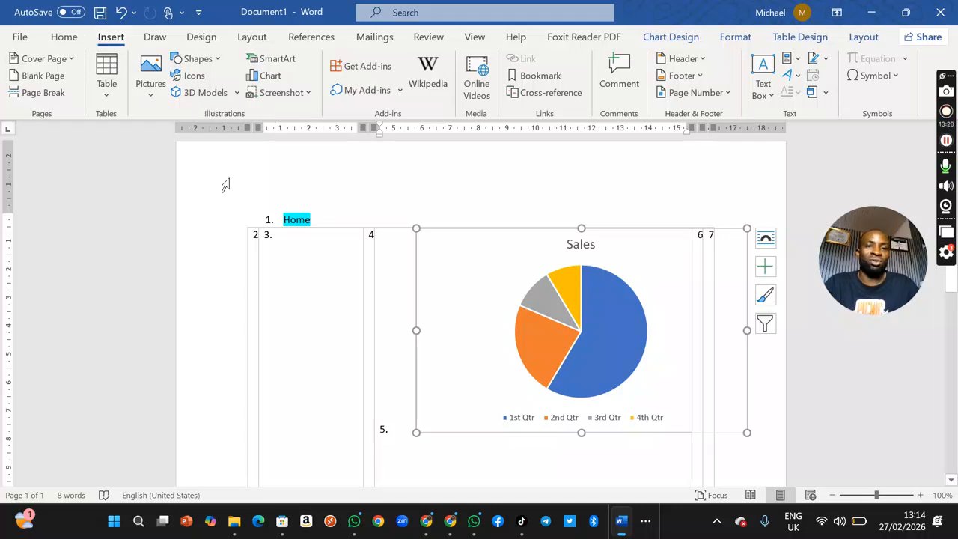
left_click(283, 92)
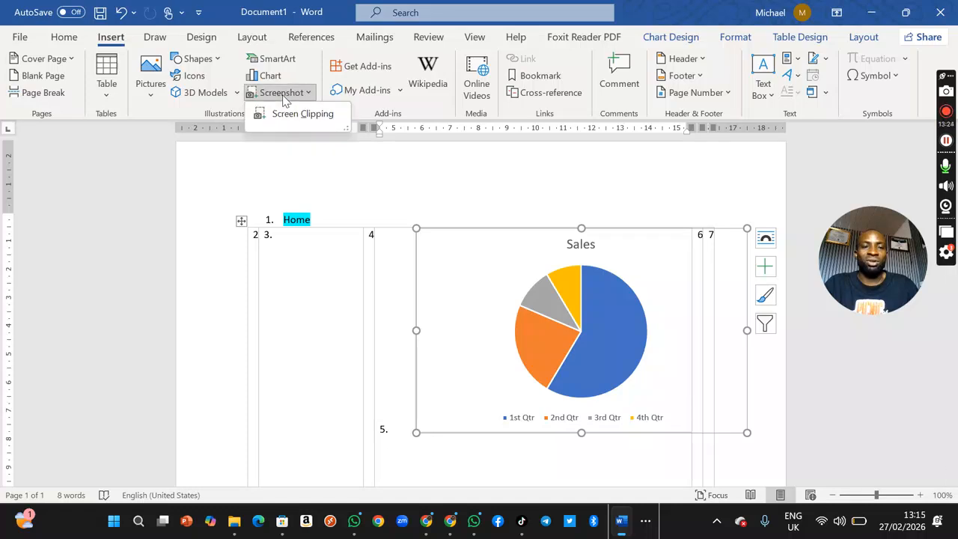
left_click(289, 113)
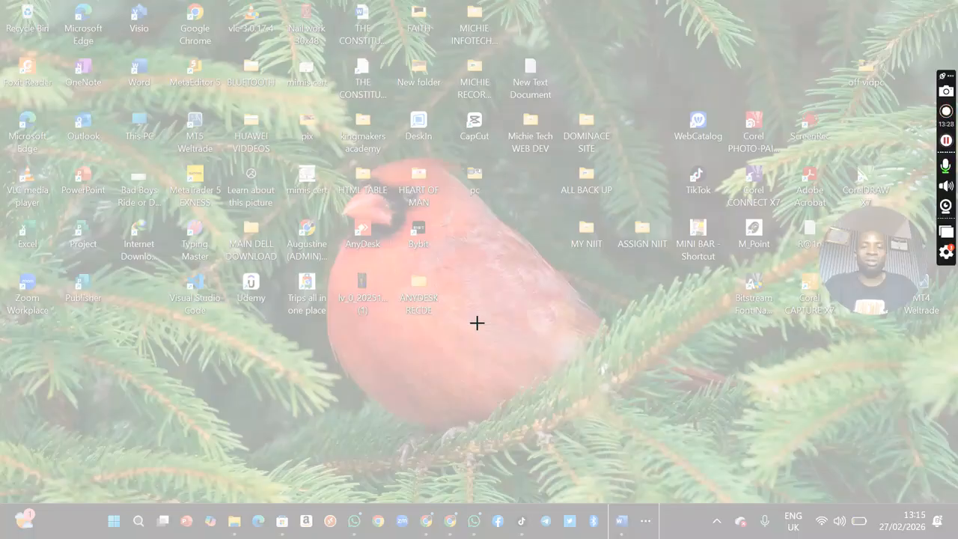
left_click_drag(38, 38, 725, 408)
key("ctrl+v")
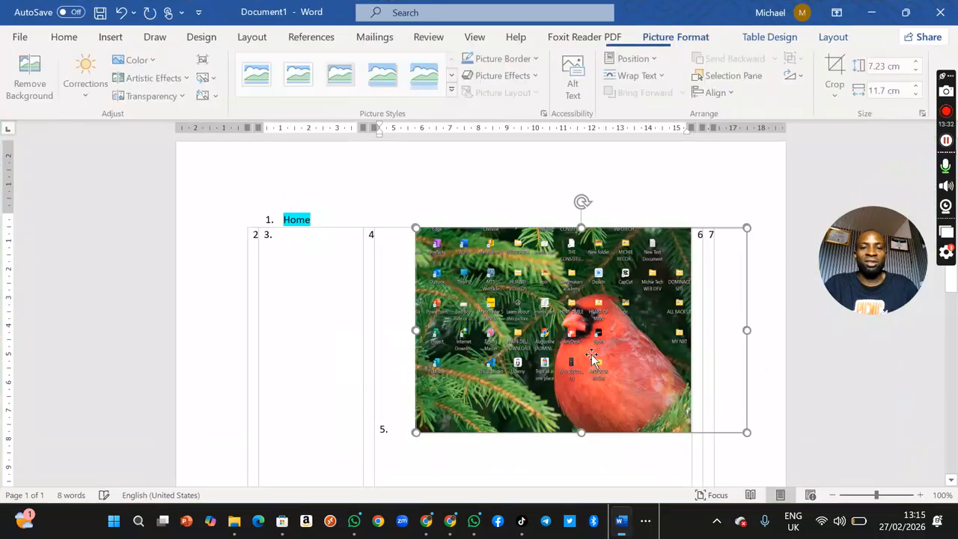
Step: Set the desktop clipping's transparency to 80% and try to move the clipping within the table
mouse_move(557, 241)
left_mouse_down()
mouse_move(378, 269)
mouse_move(332, 178)
mouse_move(516, 262)
mouse_move(585, 314)
mouse_move(563, 231)
left_mouse_up()
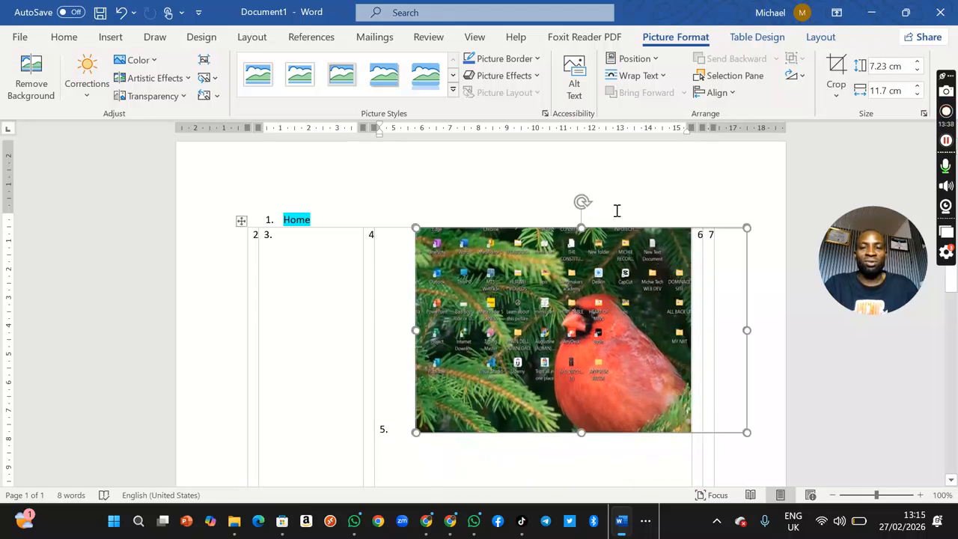
left_click_drag(661, 255, 530, 183)
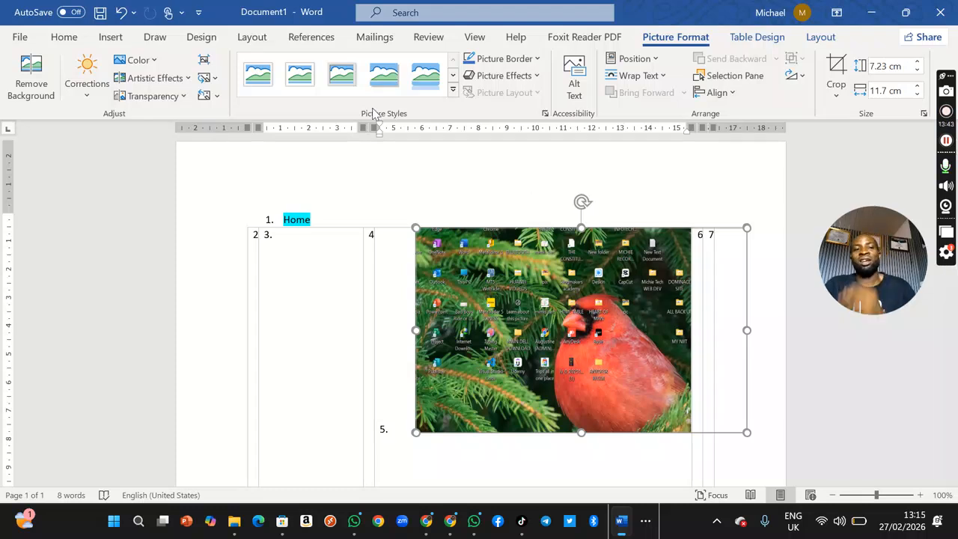
left_click(185, 98)
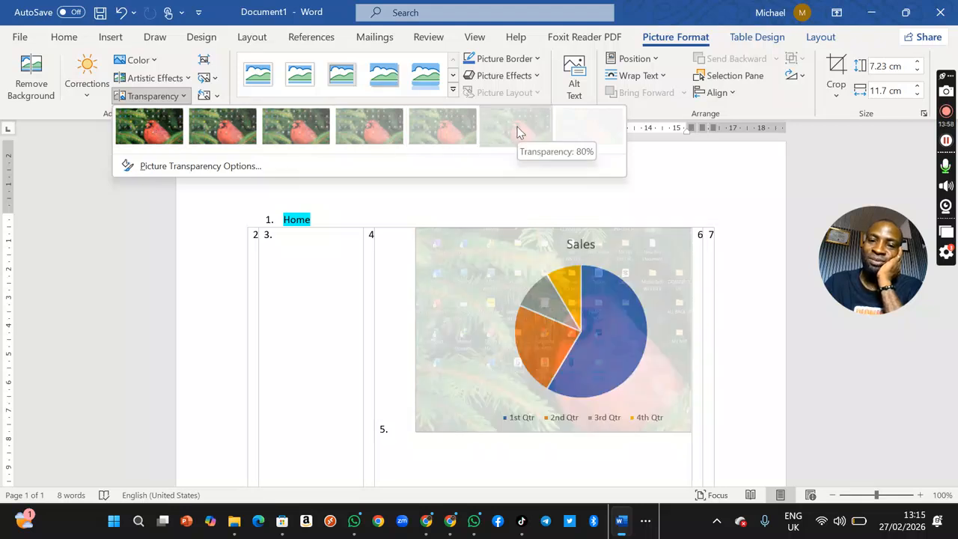
left_click(520, 132)
left_click_drag(488, 252, 274, 268)
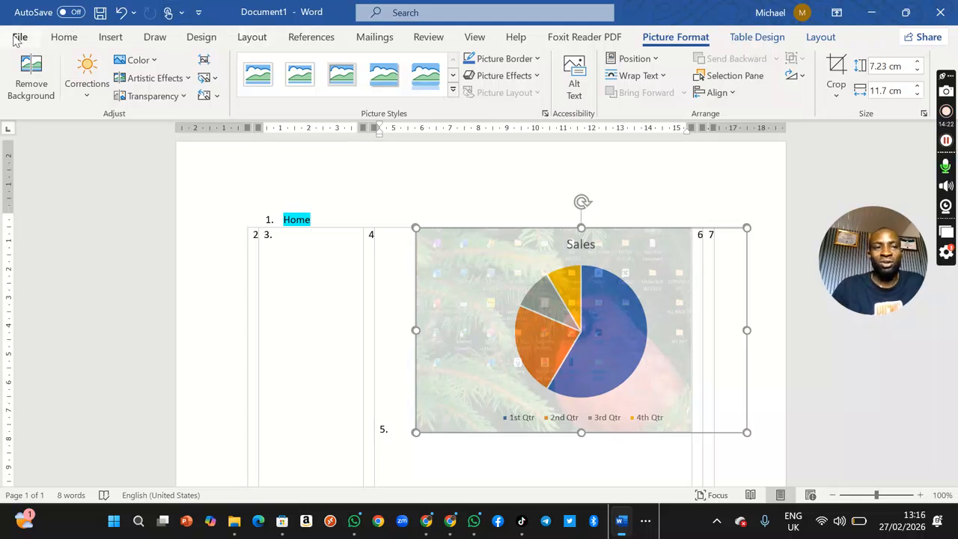
left_click(52, 43)
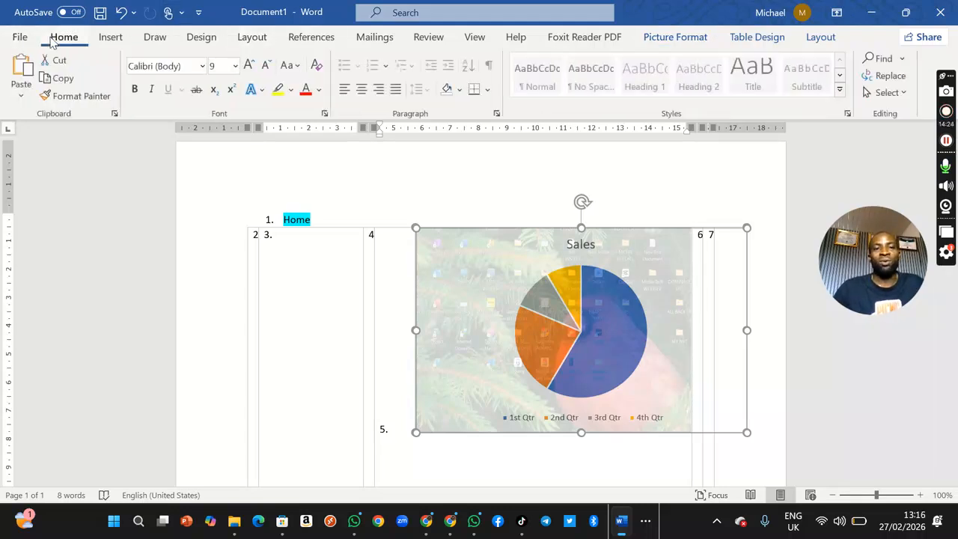
left_click(124, 39)
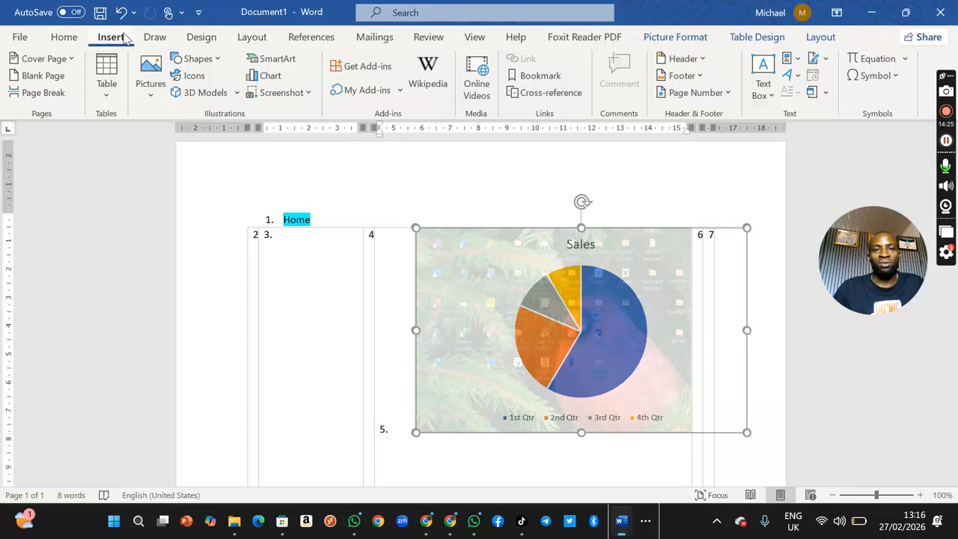